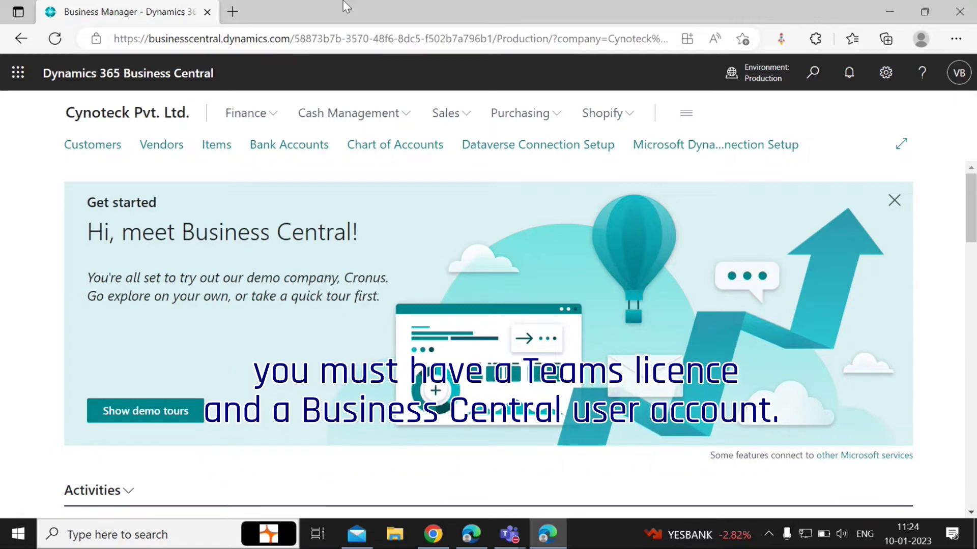
# - Search for 'assisted' and open the Assisted Setup page
pyautogui.click(820, 86)
pyautogui.write('assisted setu')
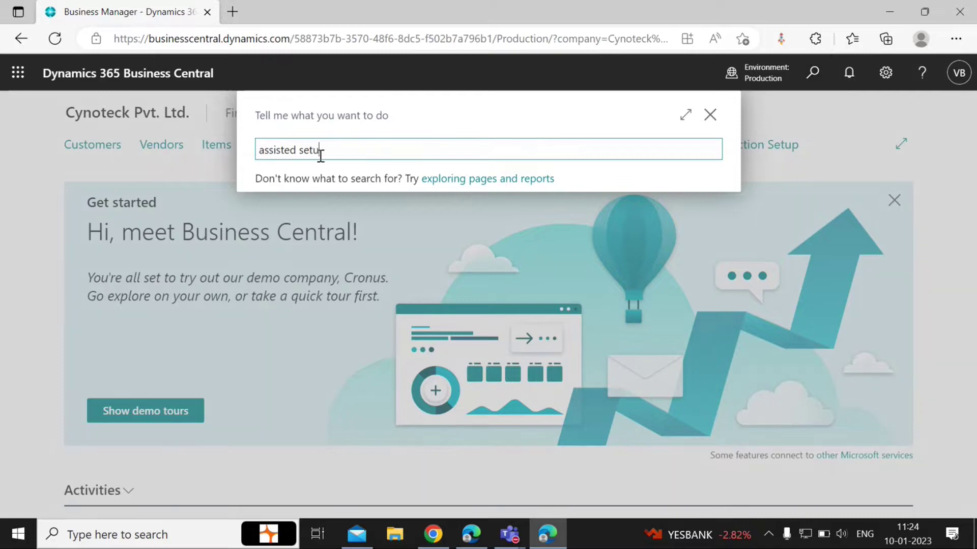
pyautogui.click(343, 204)
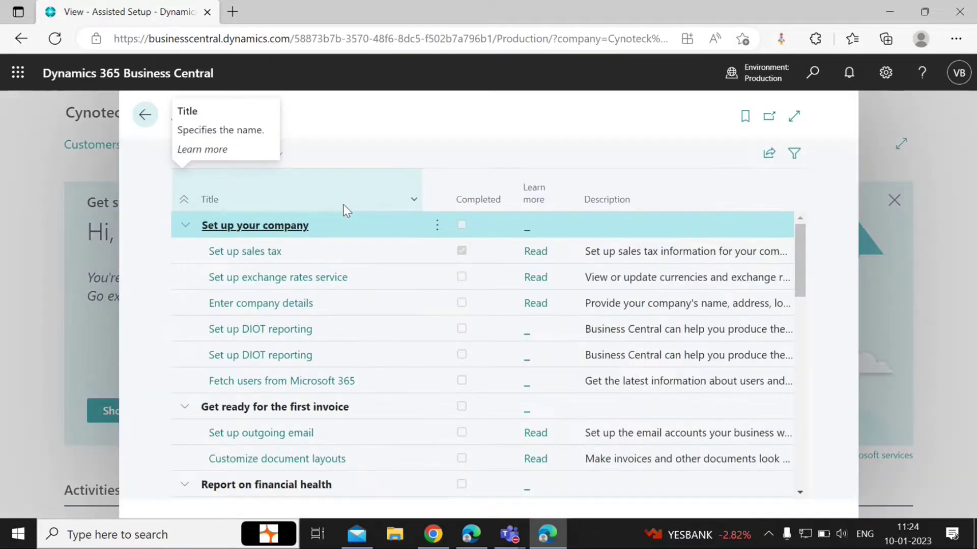
# - Filter to 'teams', run Teams App Centralized Deployment to completion, and return home
pyautogui.click(205, 161)
pyautogui.write('teams')
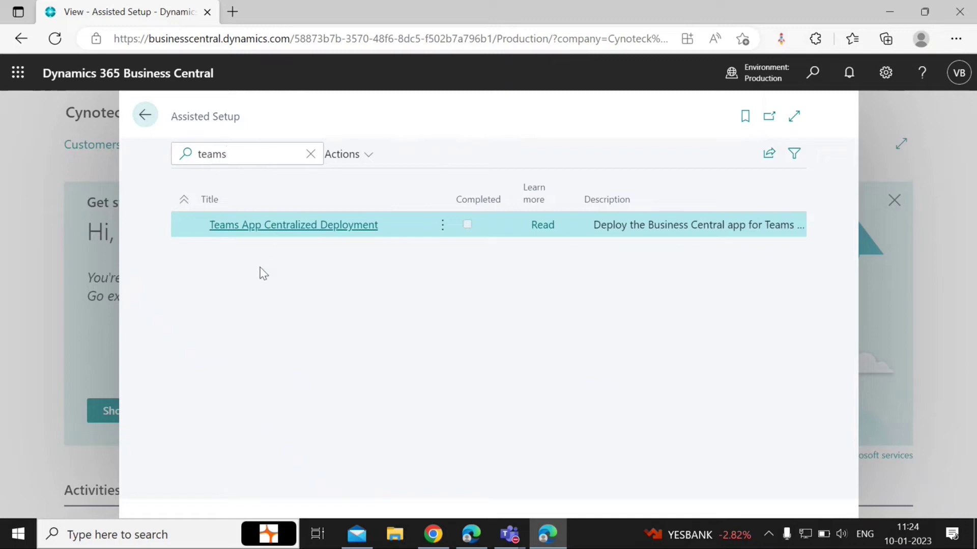
pyautogui.click(292, 226)
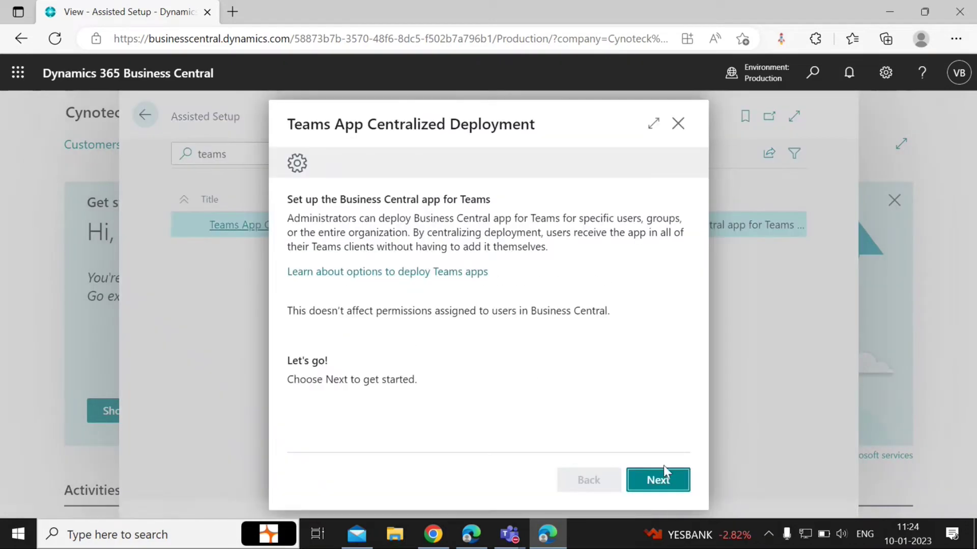
pyautogui.click(653, 486)
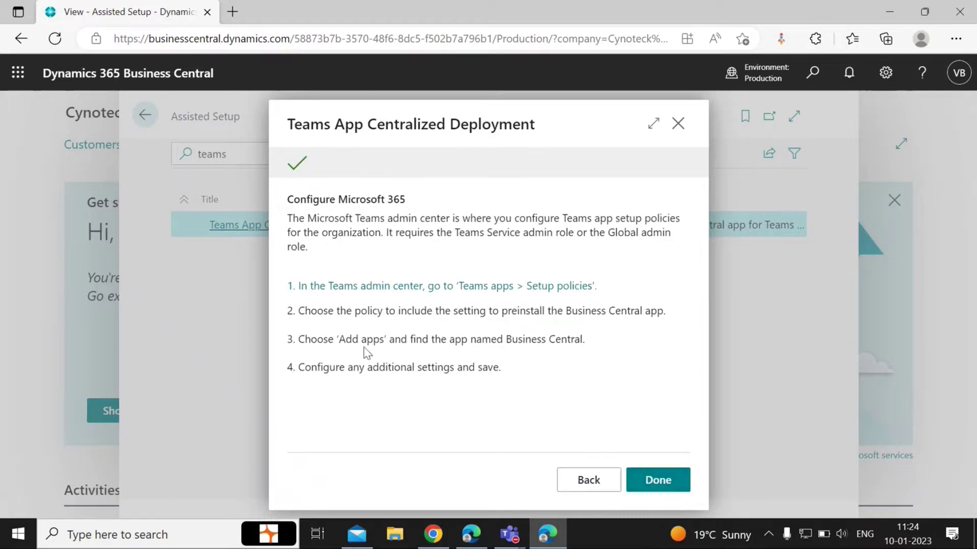
pyautogui.click(661, 488)
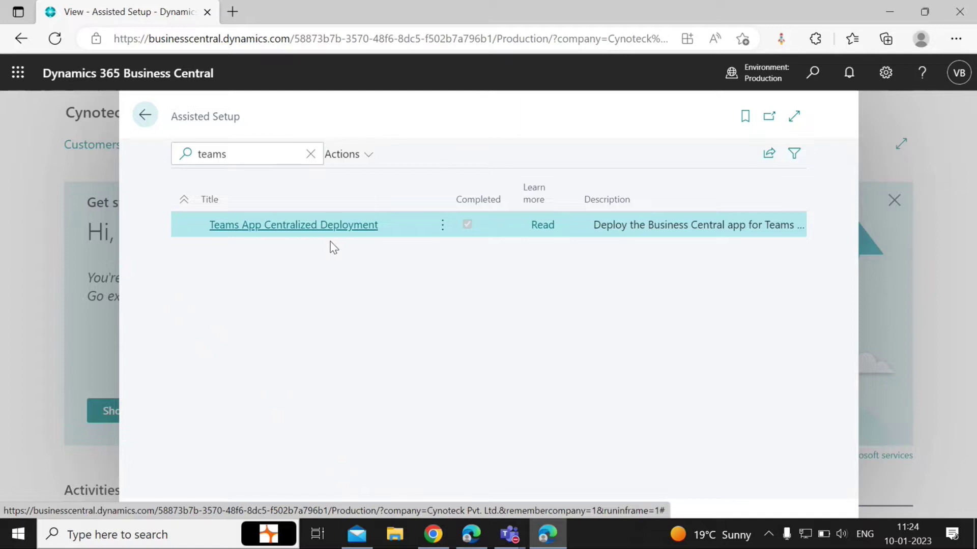
pyautogui.click(146, 114)
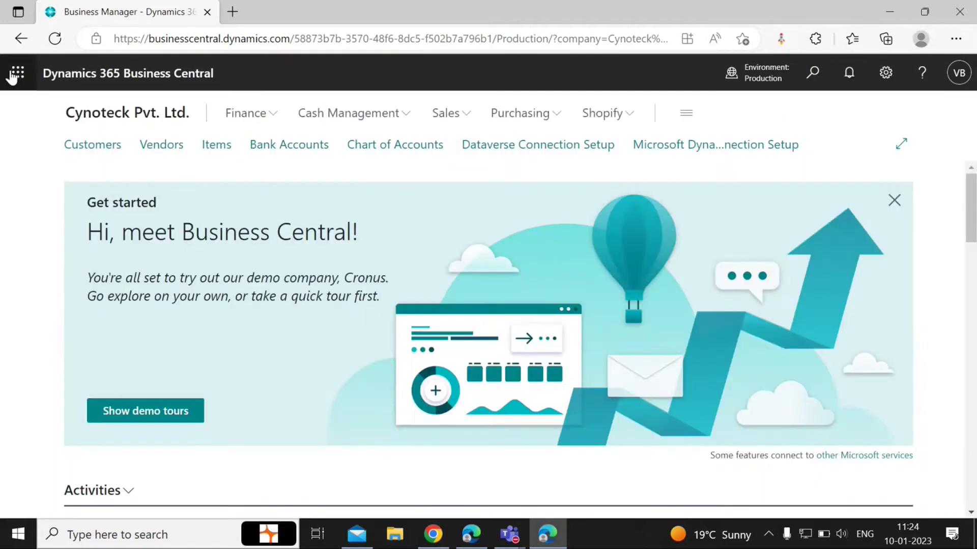
# - Launch Microsoft Teams in a new tab from the app launcher, then return to Business Central
pyautogui.click(14, 75)
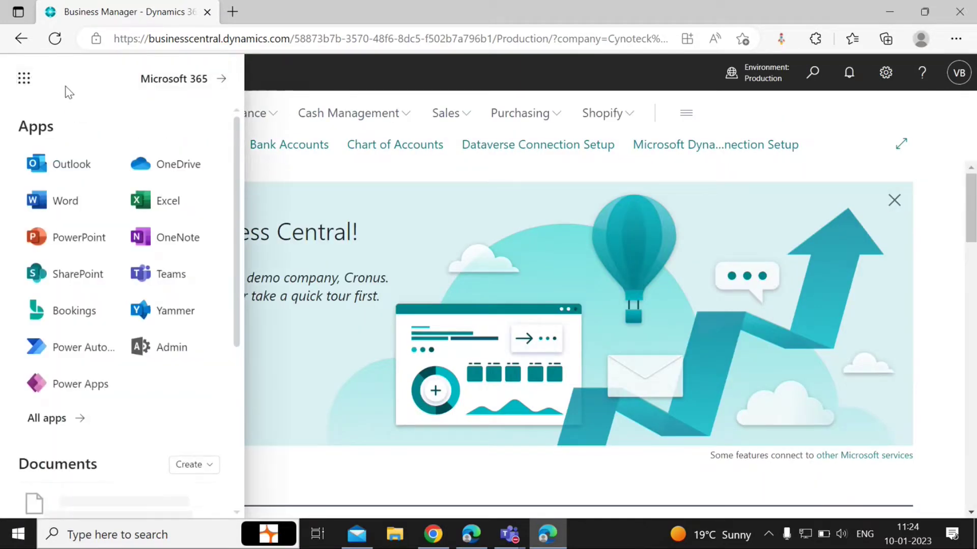
pyautogui.click(172, 278)
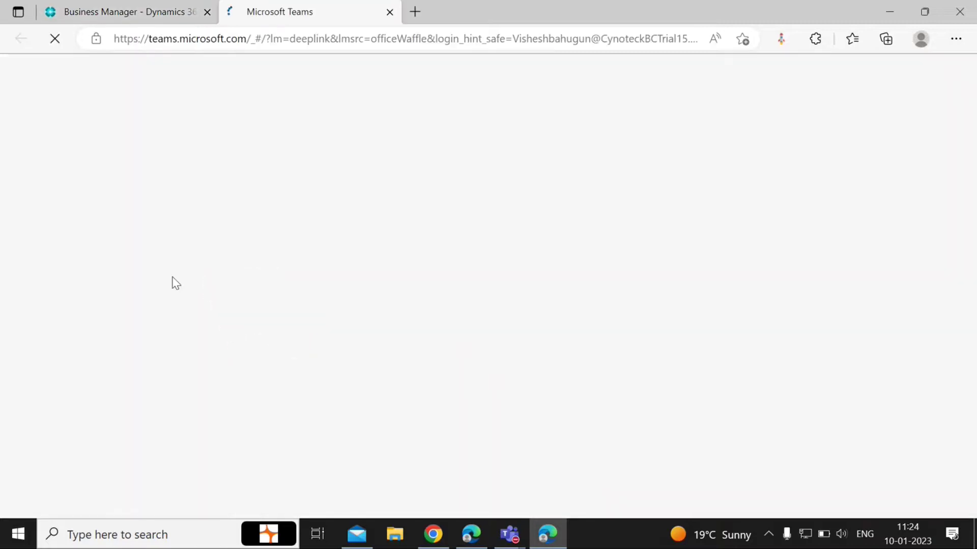
pyautogui.click(109, 20)
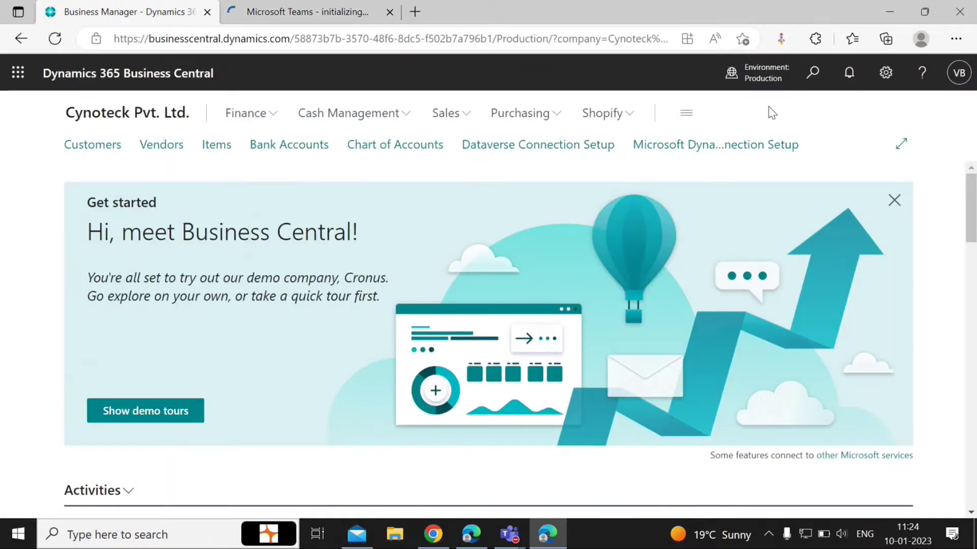
# - Open the Users list via 'user' search and check the test user's D365 READ and LOGIN permissions
pyautogui.click(825, 77)
pyautogui.write('users')
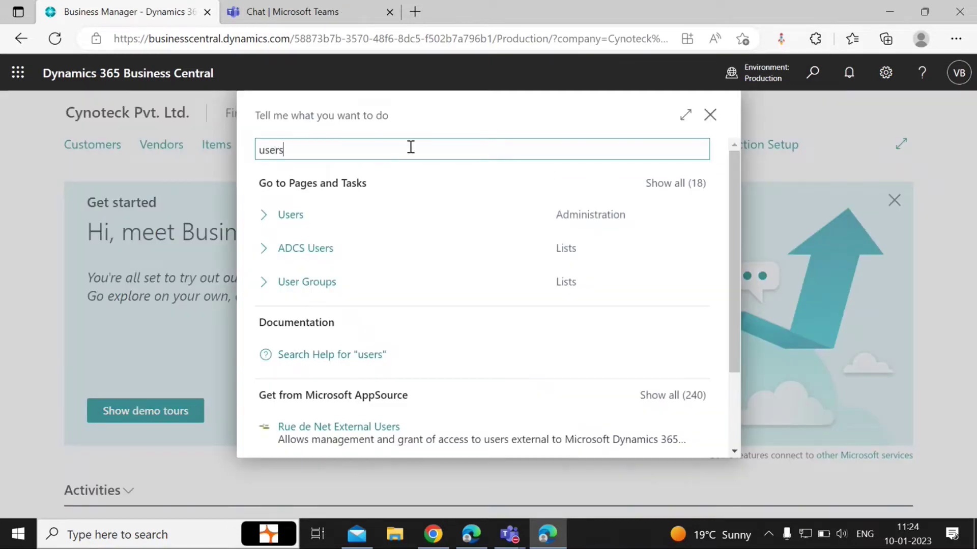
pyautogui.click(308, 214)
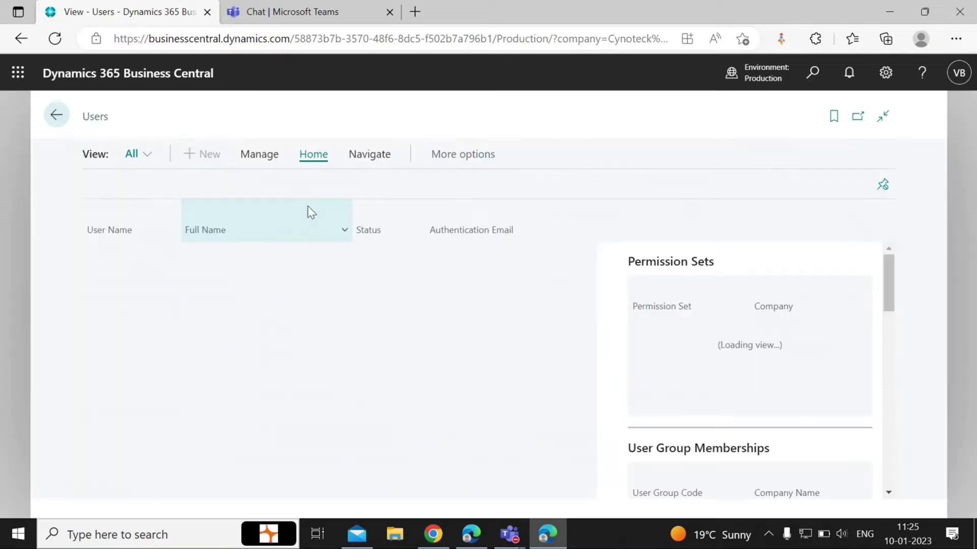
pyautogui.click(184, 338)
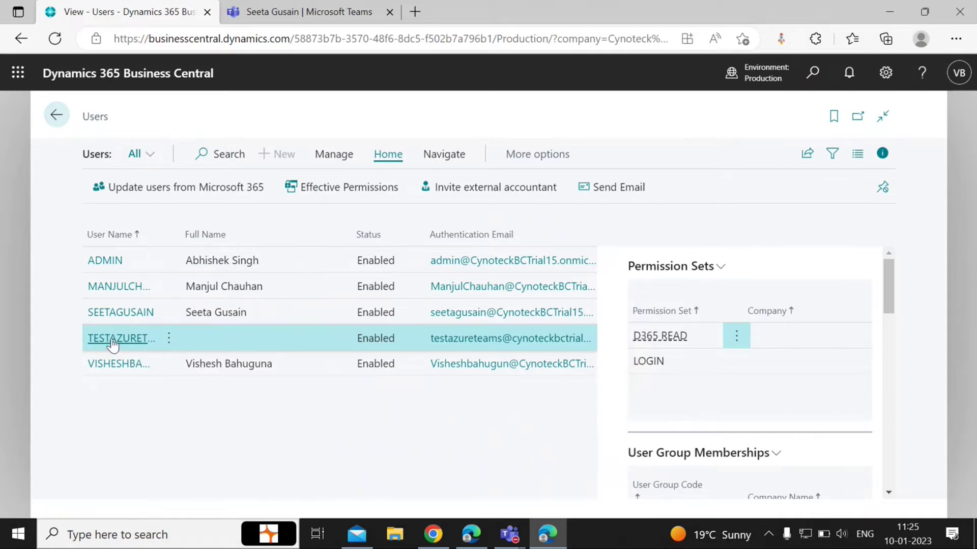
pyautogui.click(240, 7)
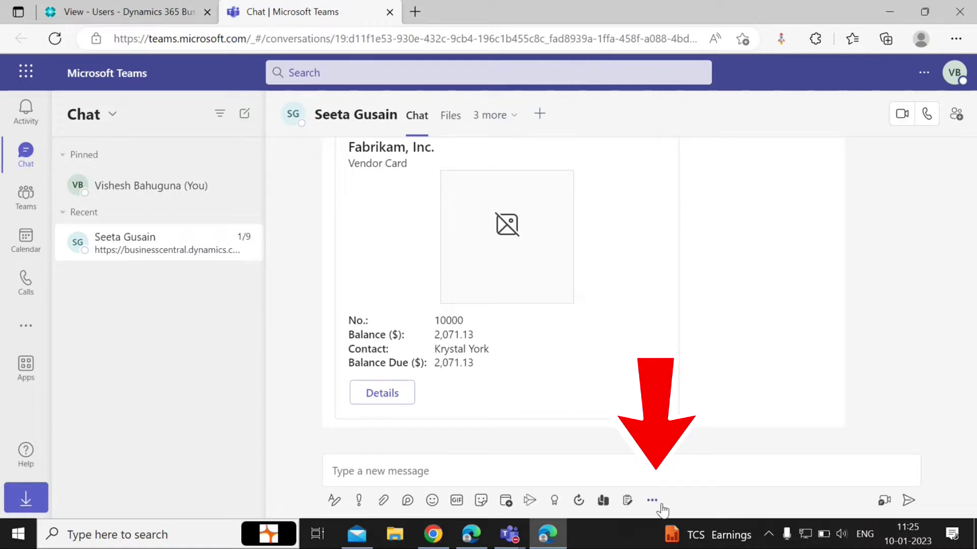
# - Try Business Central from the chat's apps, then start a new chat with the test user
pyautogui.click(652, 501)
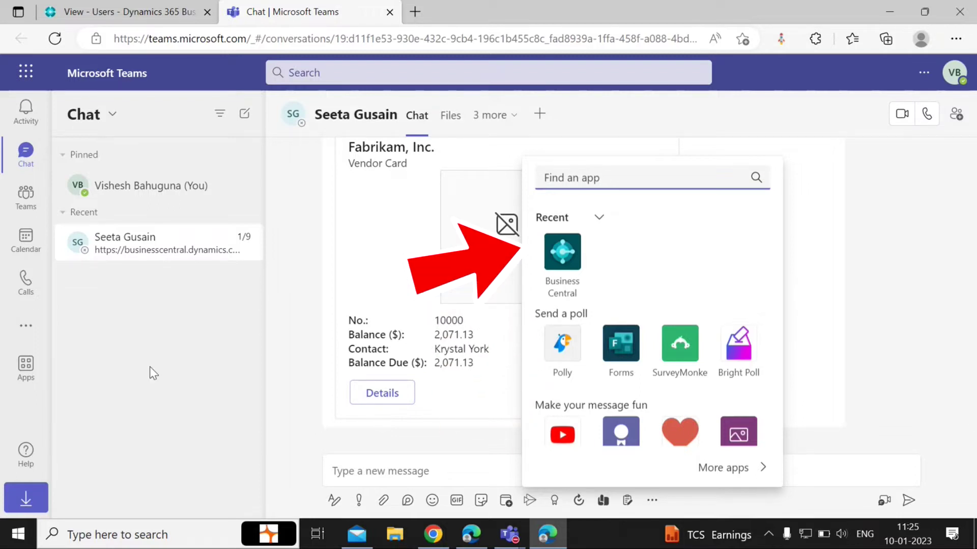
pyautogui.click(564, 254)
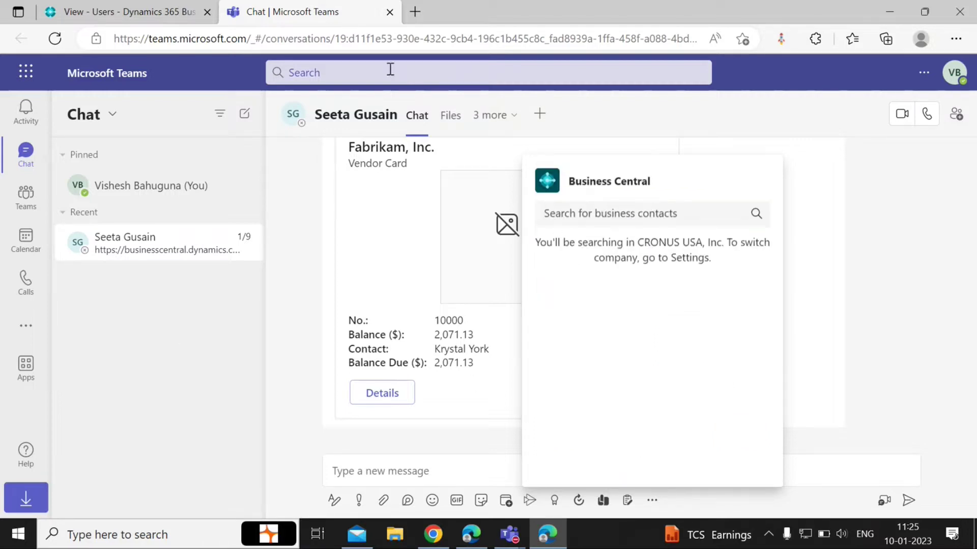
pyautogui.click(349, 81)
pyautogui.click(345, 101)
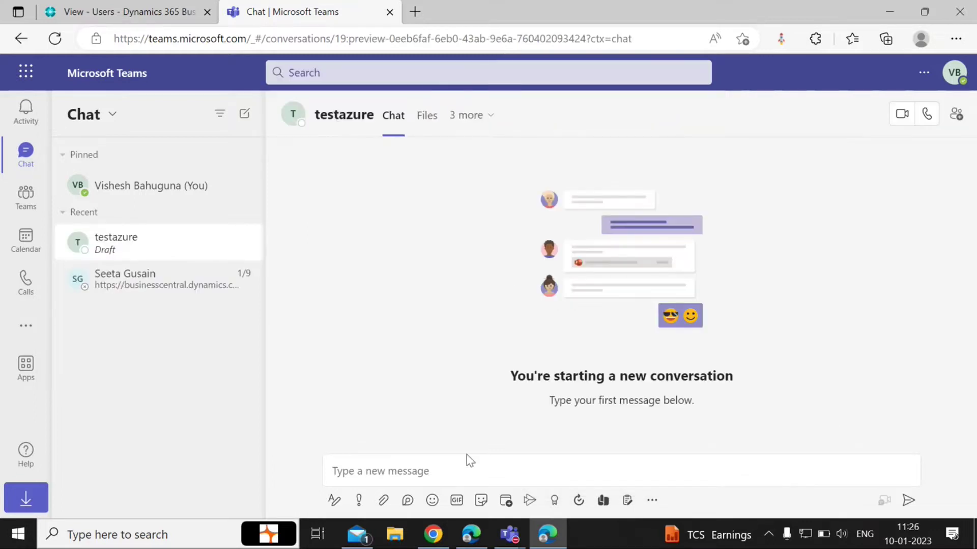
# - Look up 'business' among the chat's apps, then go to the full Teams apps catalogue search
pyautogui.click(652, 501)
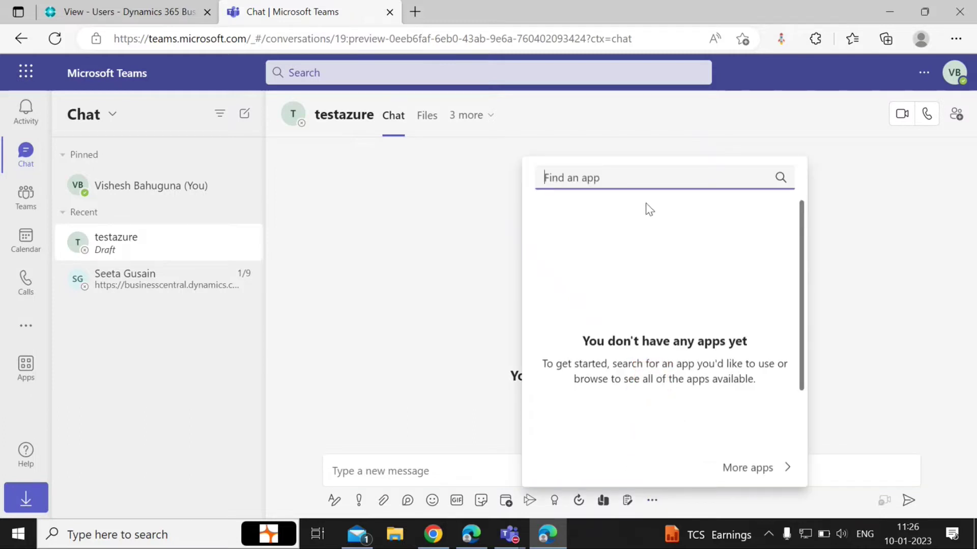
pyautogui.click(633, 182)
pyautogui.write('business')
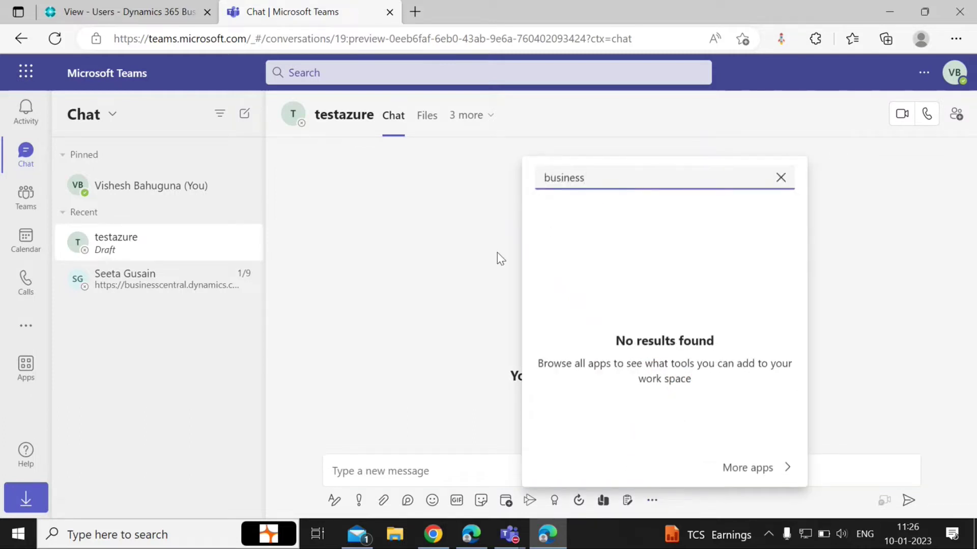
pyautogui.click(768, 472)
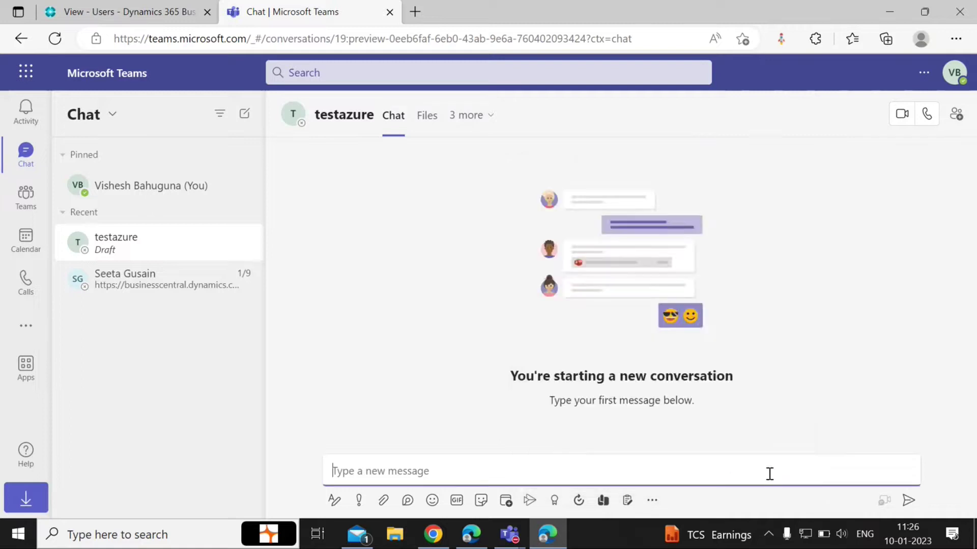
pyautogui.click(135, 147)
# - Search the apps store for 'business cent' and add and open the Business Central app
pyautogui.write('bu')
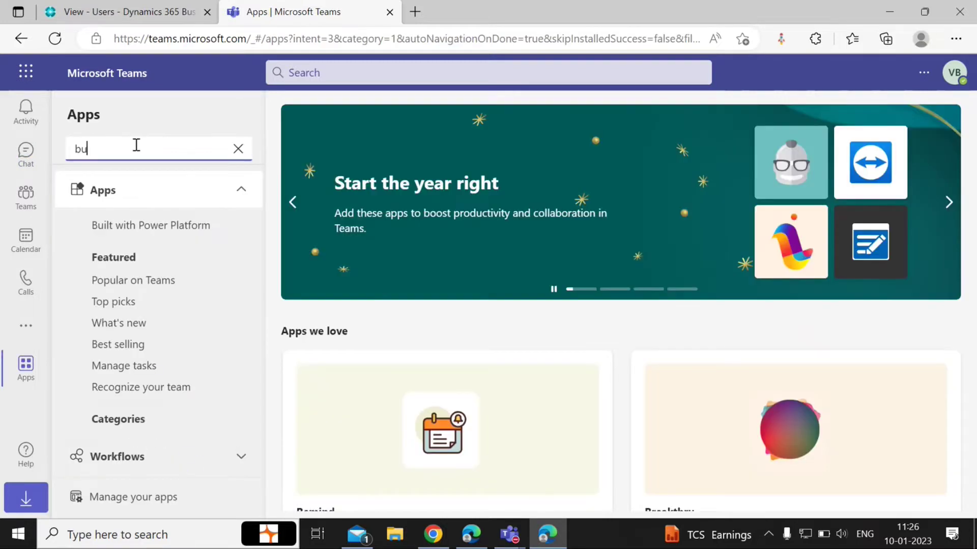
pyautogui.write('siness cent')
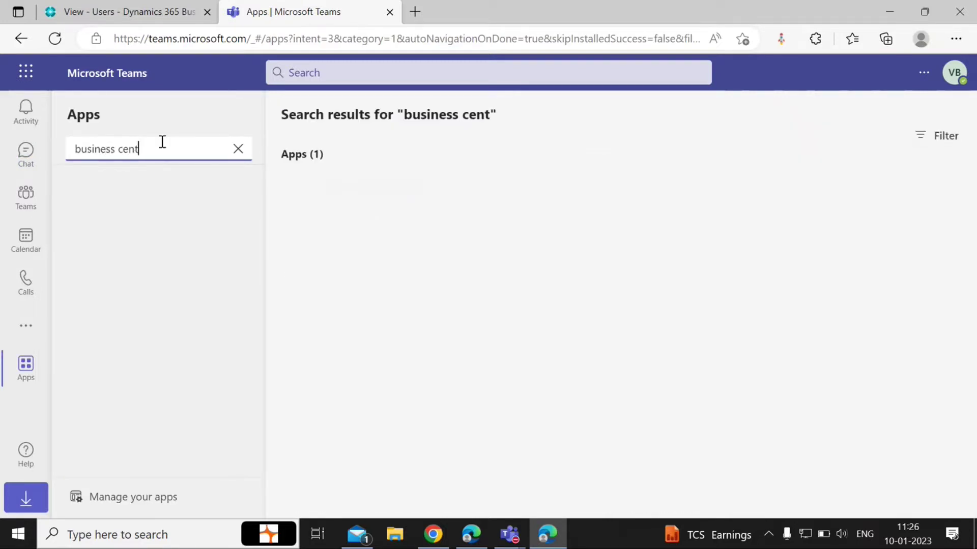
pyautogui.click(394, 252)
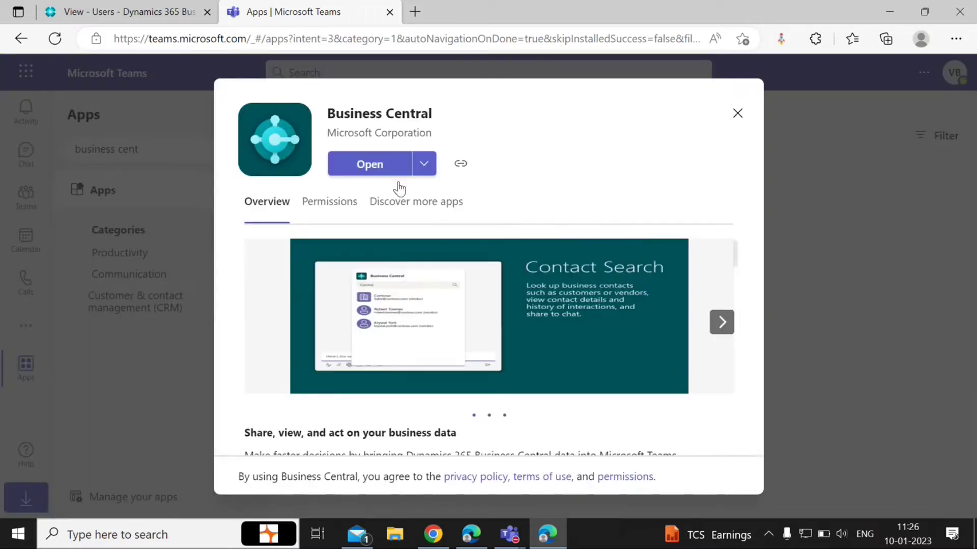
pyautogui.click(362, 167)
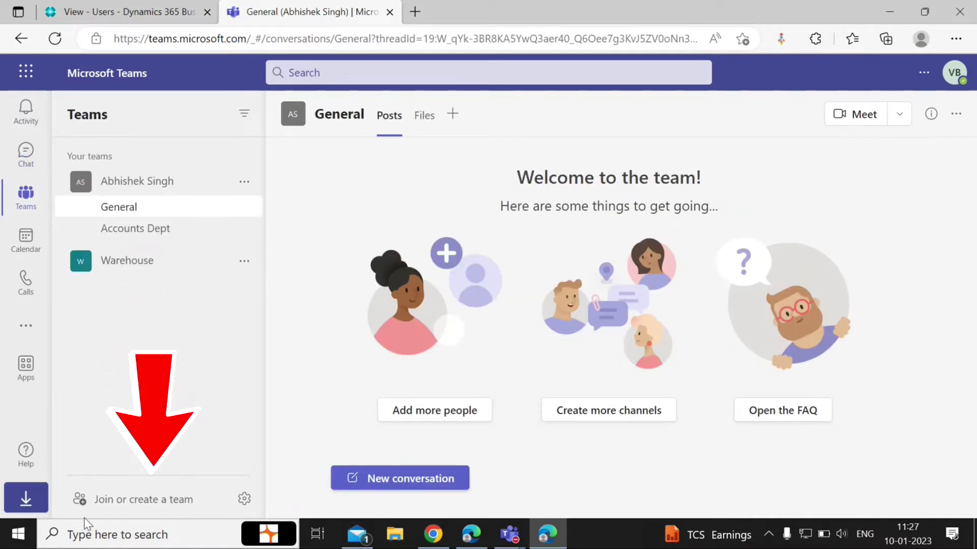
# - Create a private team from scratch named 'Business Central' with description 'Learning'
pyautogui.click(122, 503)
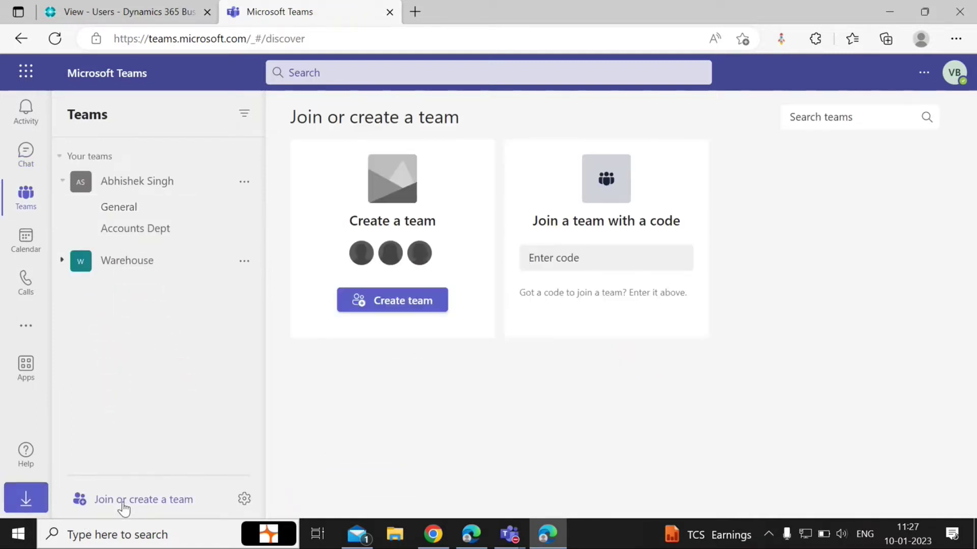
pyautogui.click(415, 304)
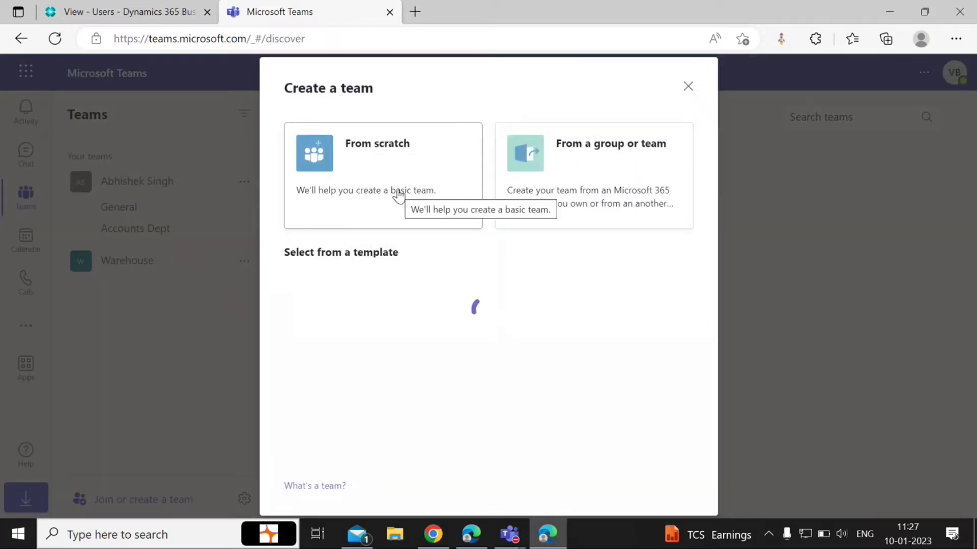
pyautogui.click(398, 192)
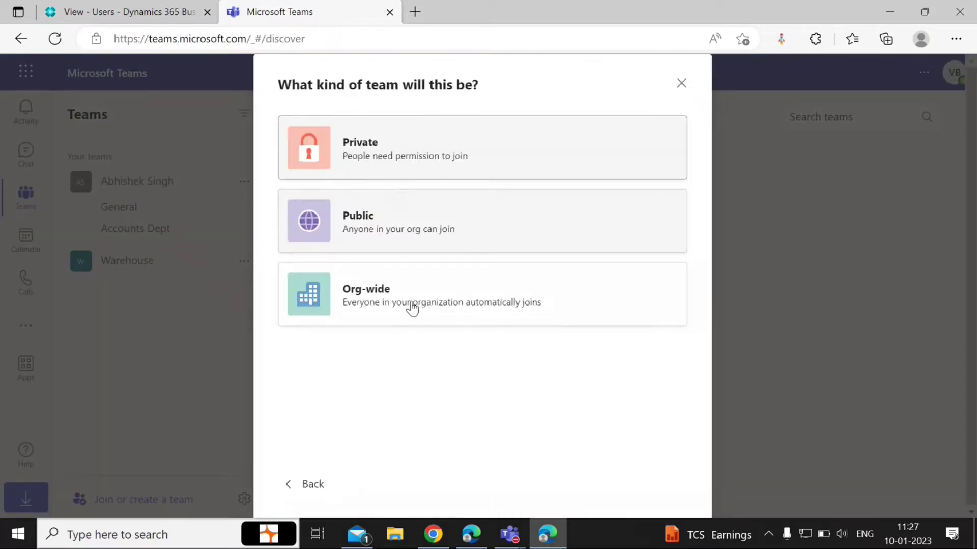
pyautogui.click(464, 155)
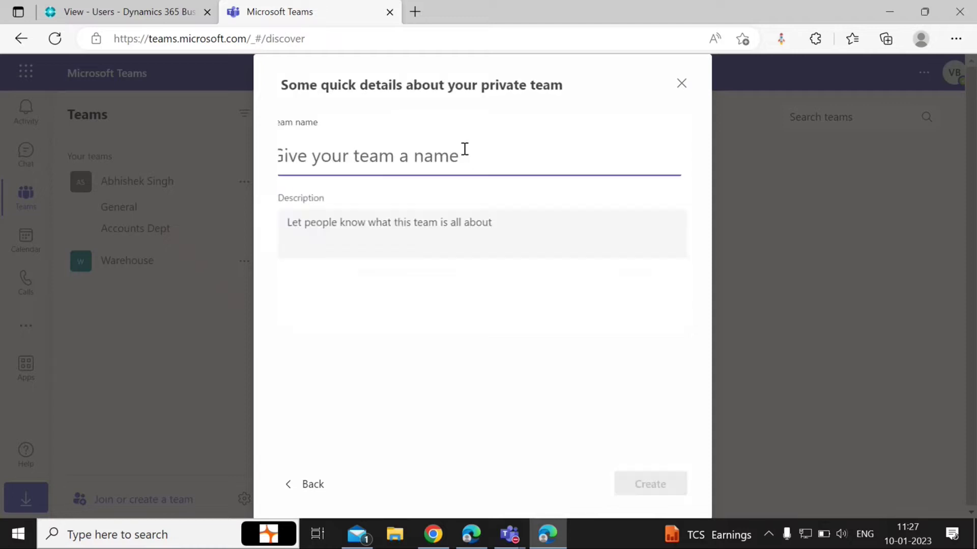
pyautogui.write('Business Central')
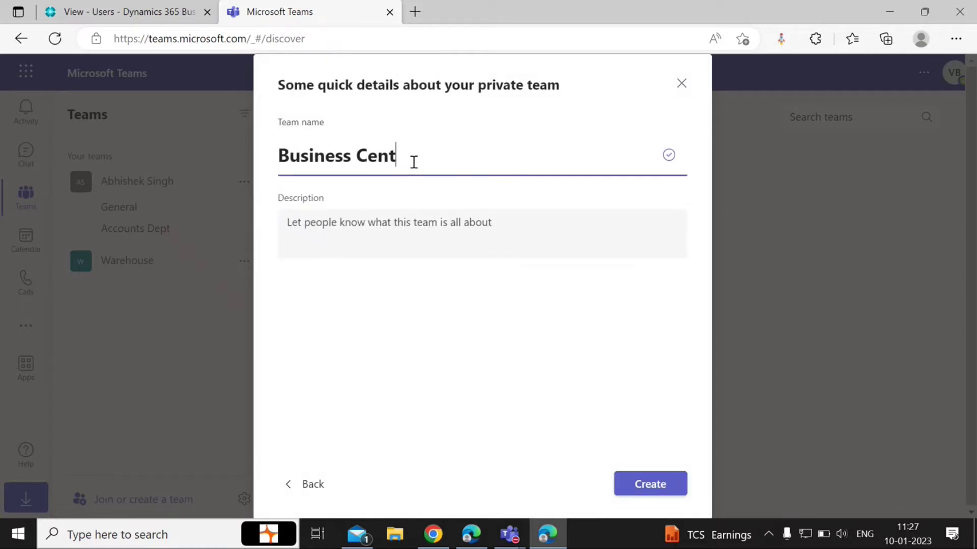
pyautogui.click(500, 235)
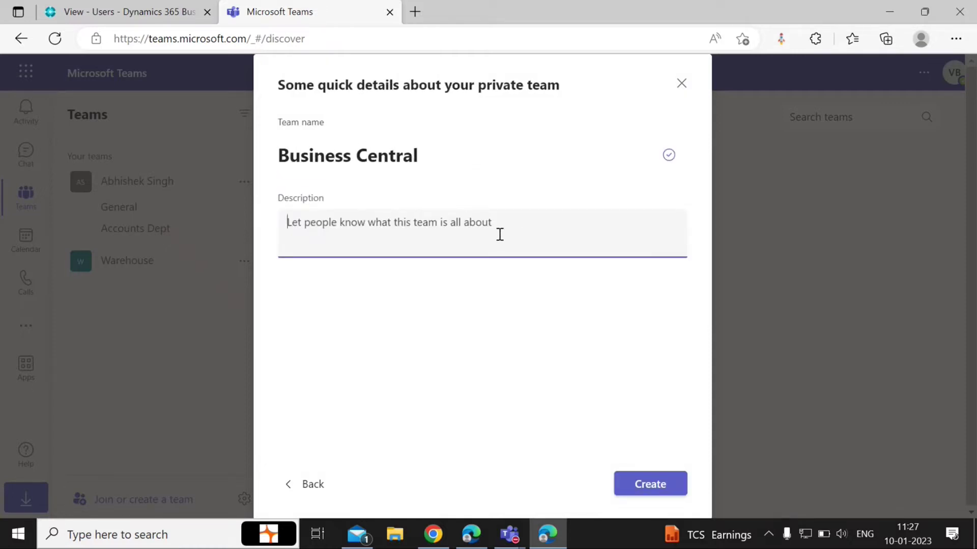
pyautogui.write('Learning')
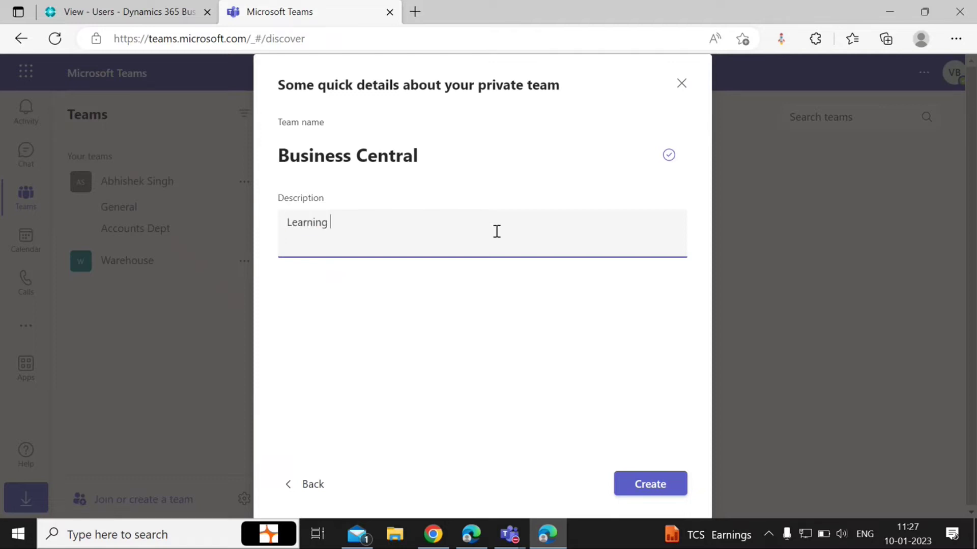
pyautogui.click(642, 488)
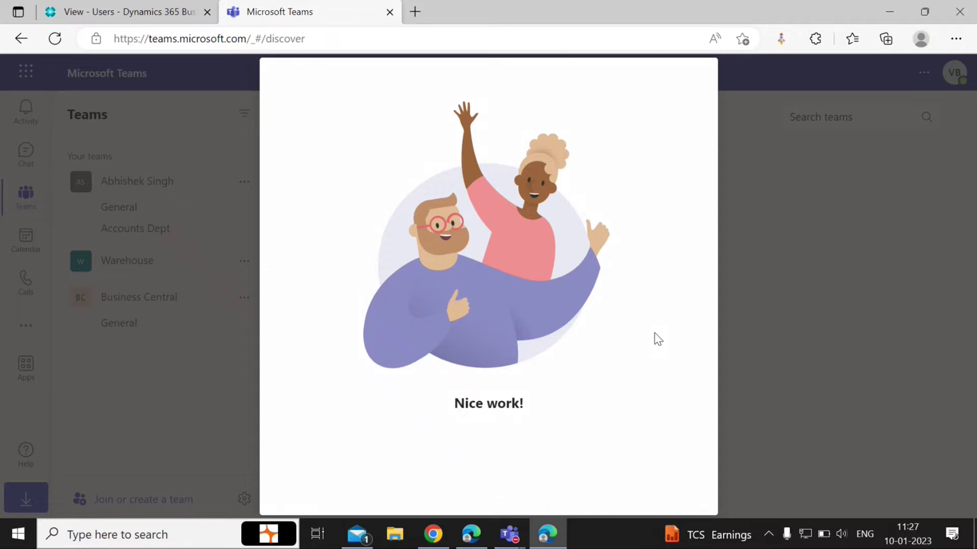
# - Add the test user and a second person to the team, keeping both as Members
pyautogui.write('e')
pyautogui.press('BackSpace')
pyautogui.write('ed')
pyautogui.press('BackSpace')
pyautogui.press('BackSpace')
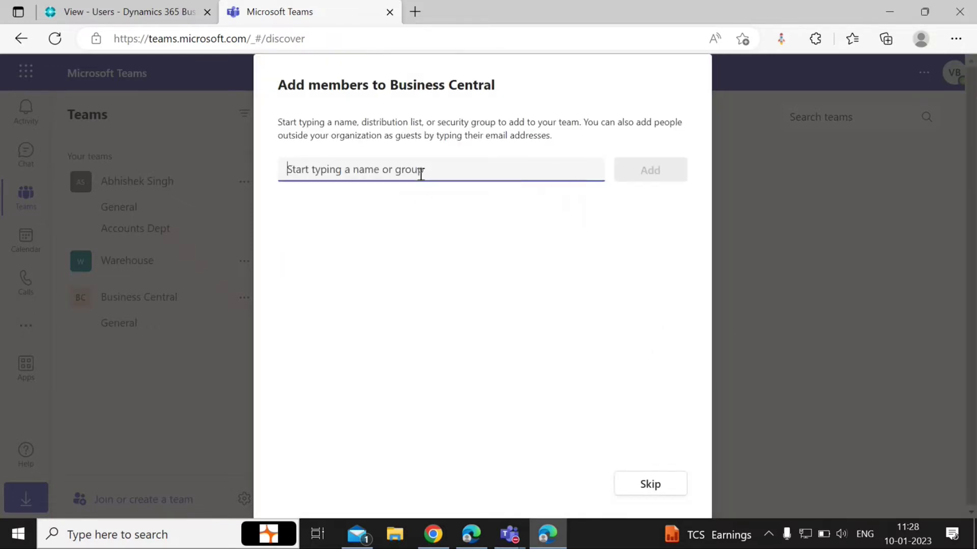
pyautogui.write('test')
pyautogui.click(333, 197)
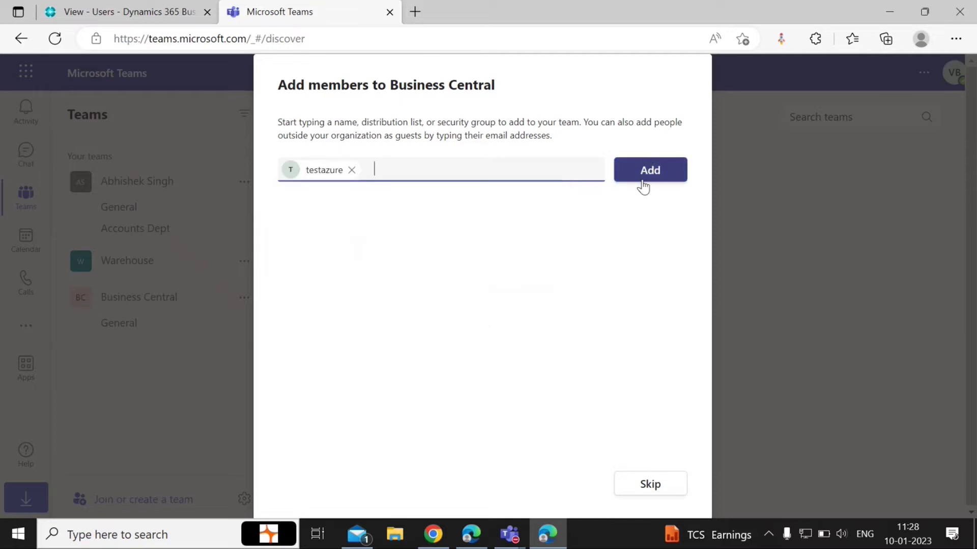
pyautogui.write('seeta')
pyautogui.click(502, 198)
pyautogui.click(653, 169)
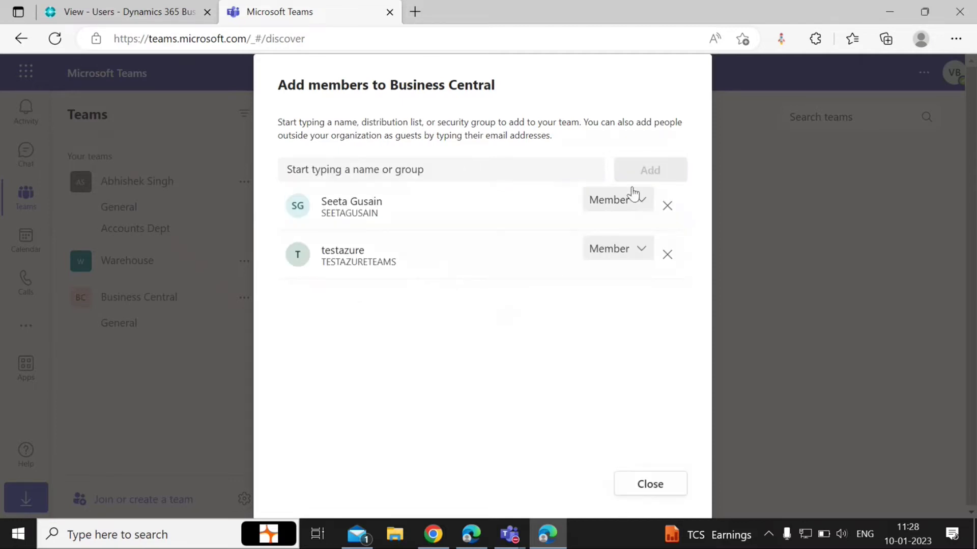
pyautogui.click(624, 202)
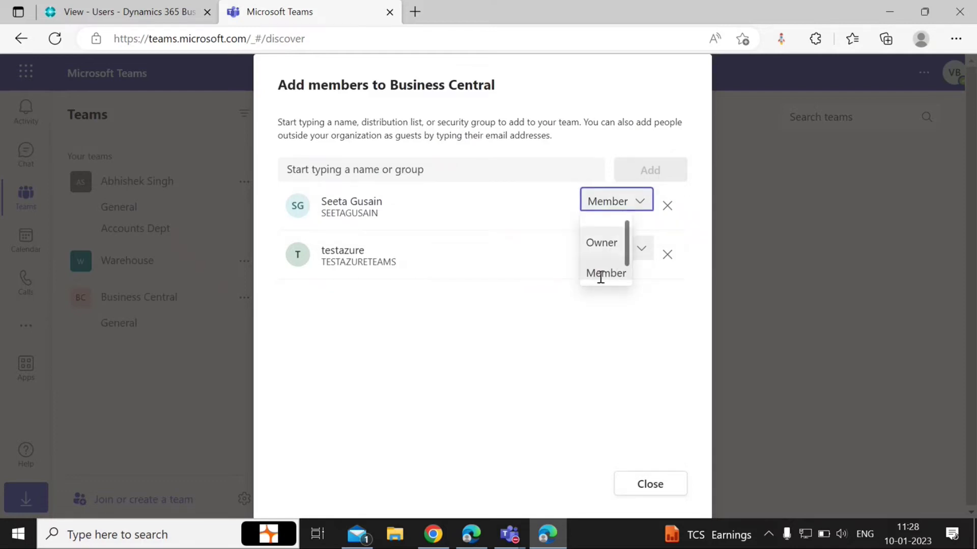
pyautogui.click(509, 320)
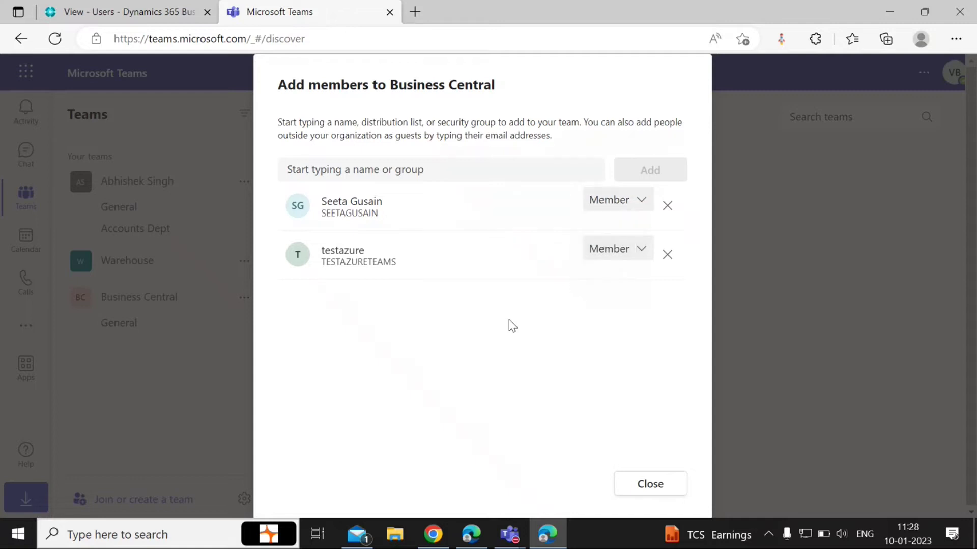
pyautogui.click(651, 484)
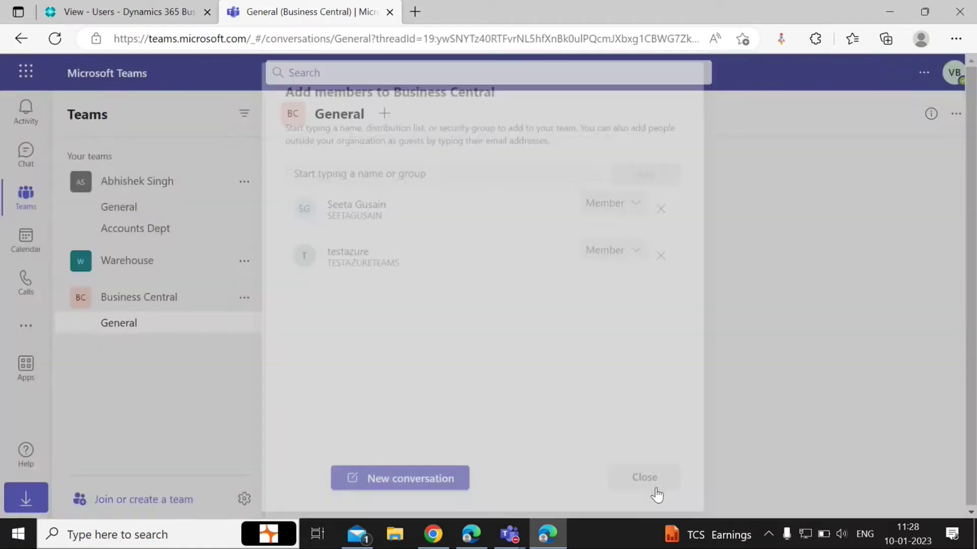
# - Add a new tab to the General channel using the Business Central app
pyautogui.click(145, 294)
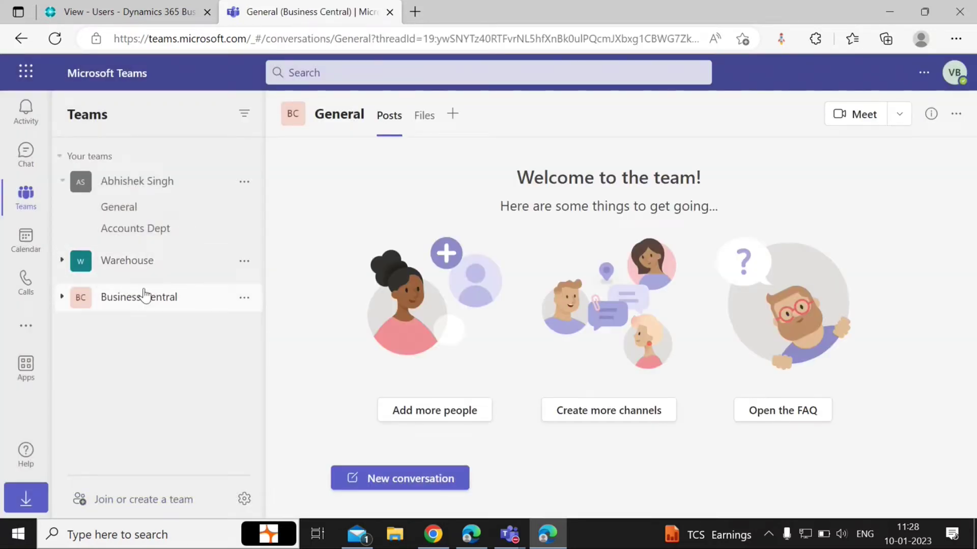
pyautogui.click(145, 296)
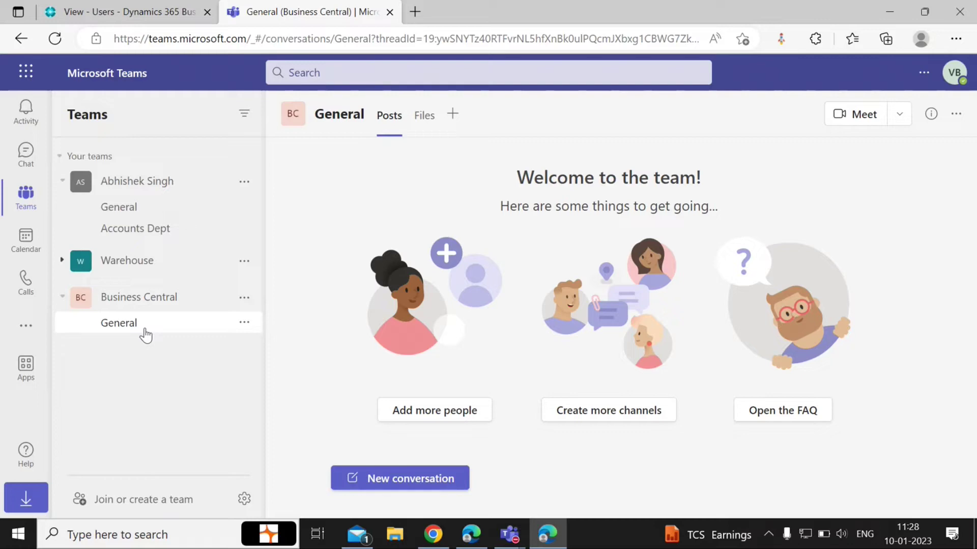
pyautogui.click(450, 115)
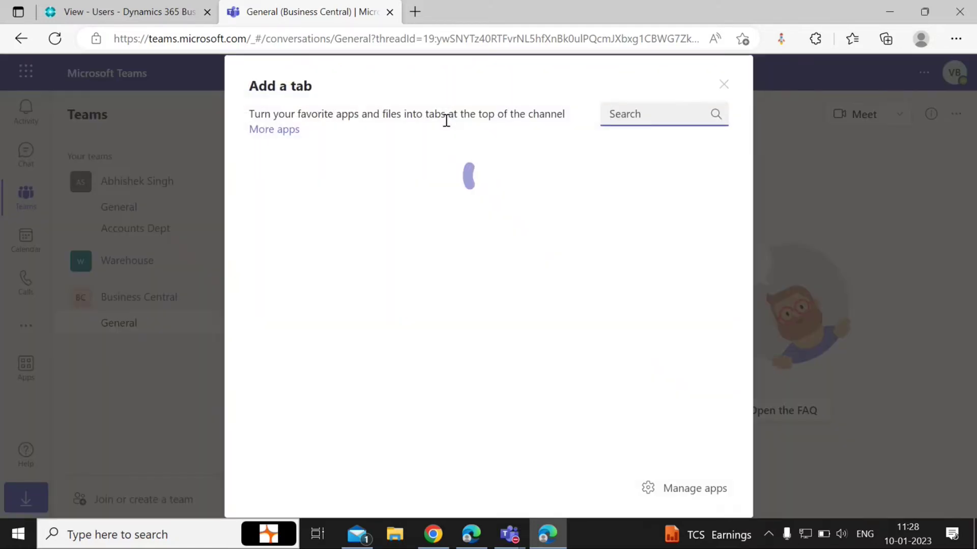
pyautogui.write('busin')
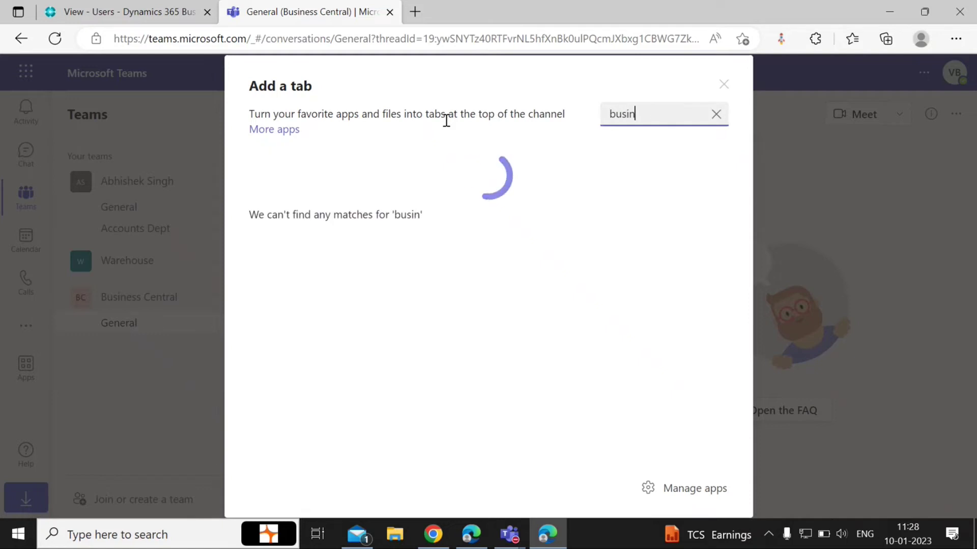
pyautogui.write('e')
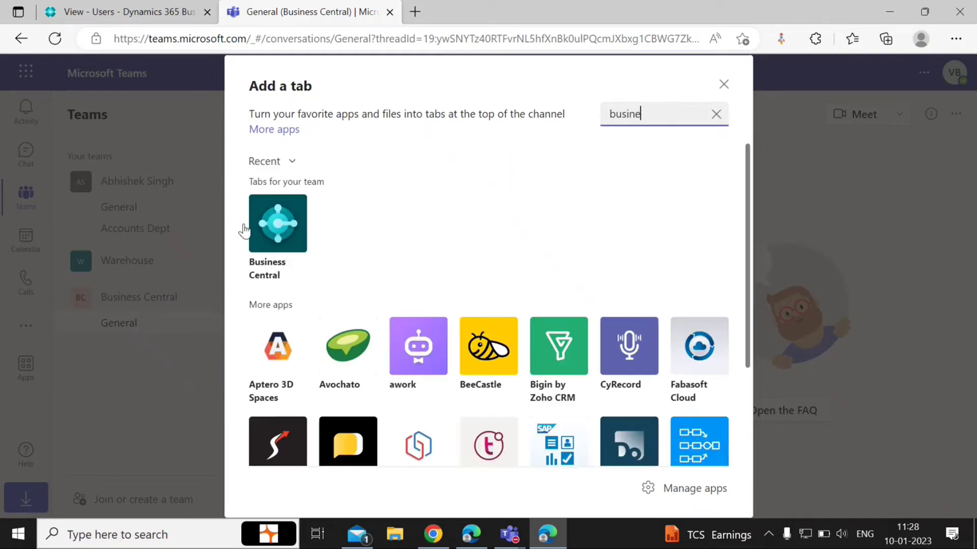
pyautogui.click(271, 230)
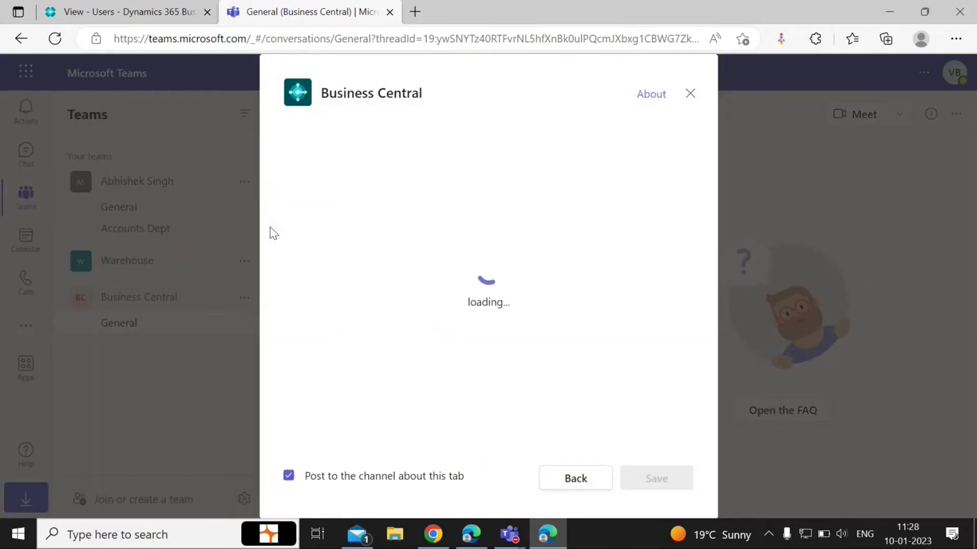
# - Set the tab's company to Cynoteck Pvt. Ltd. with Customers as content, and save
pyautogui.click(334, 160)
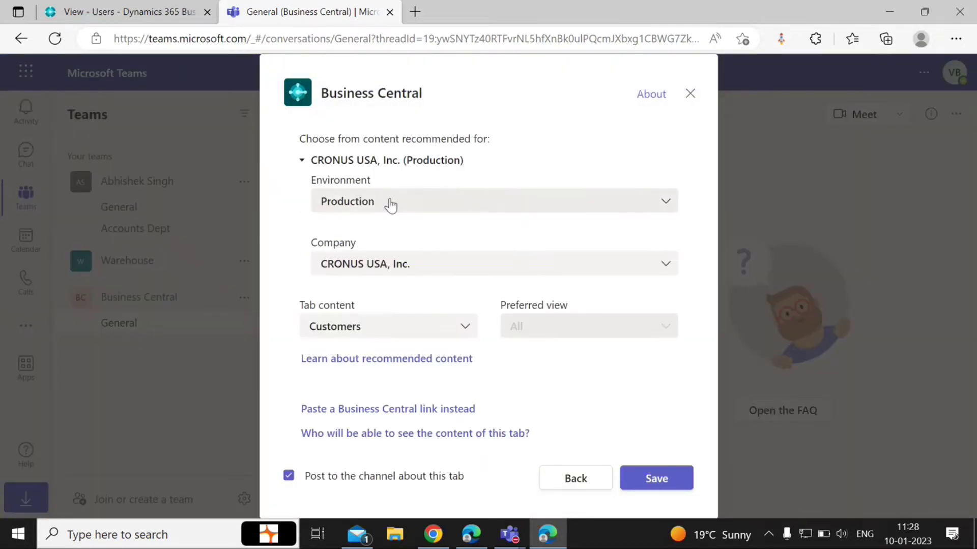
pyautogui.click(414, 268)
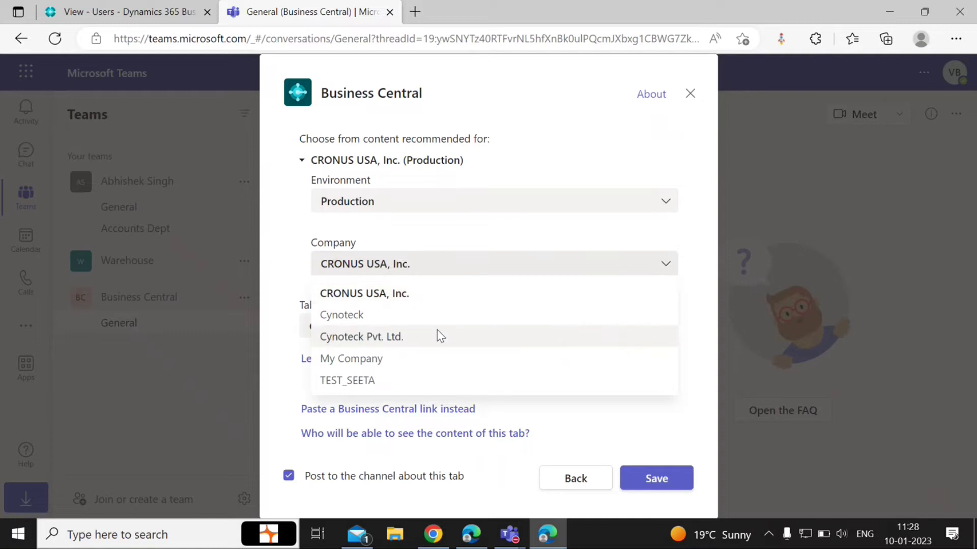
pyautogui.click(439, 336)
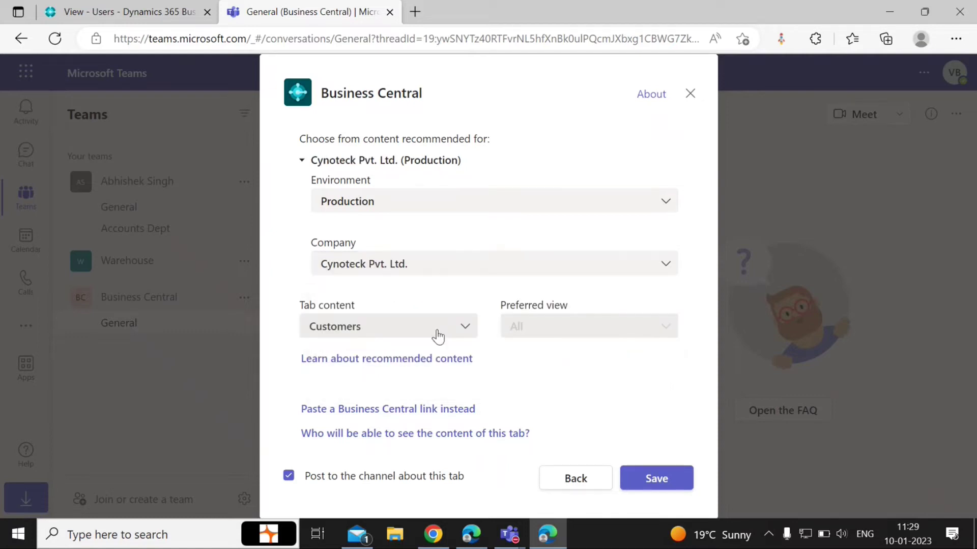
pyautogui.click(404, 336)
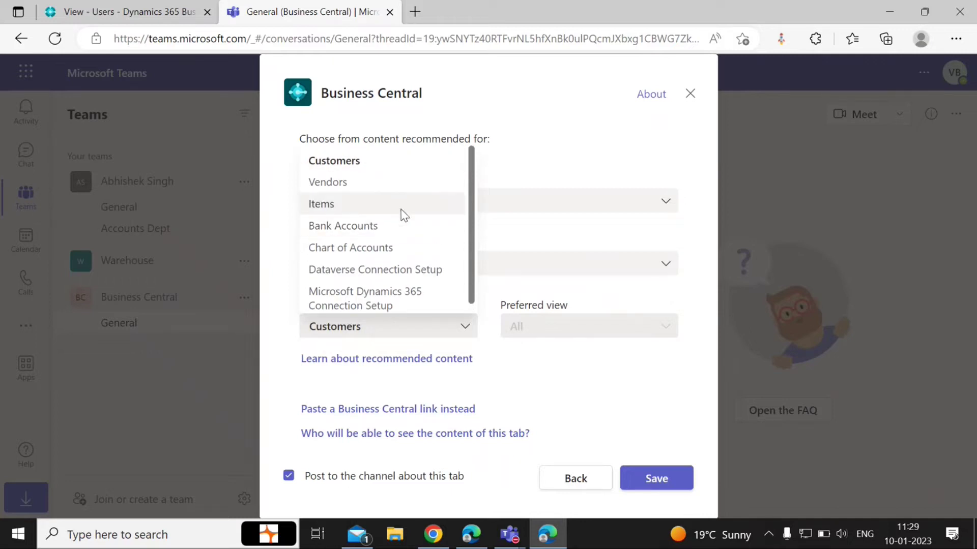
pyautogui.click(387, 161)
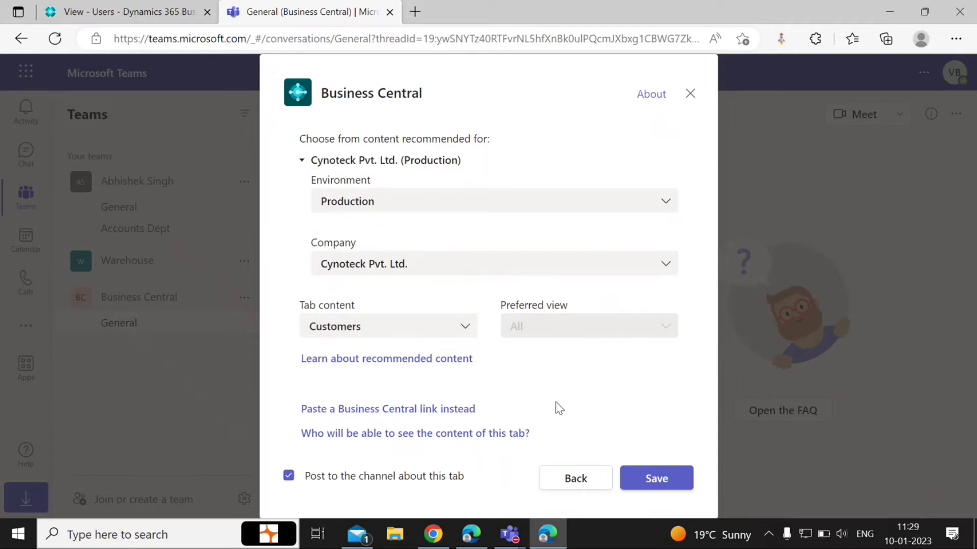
pyautogui.click(655, 478)
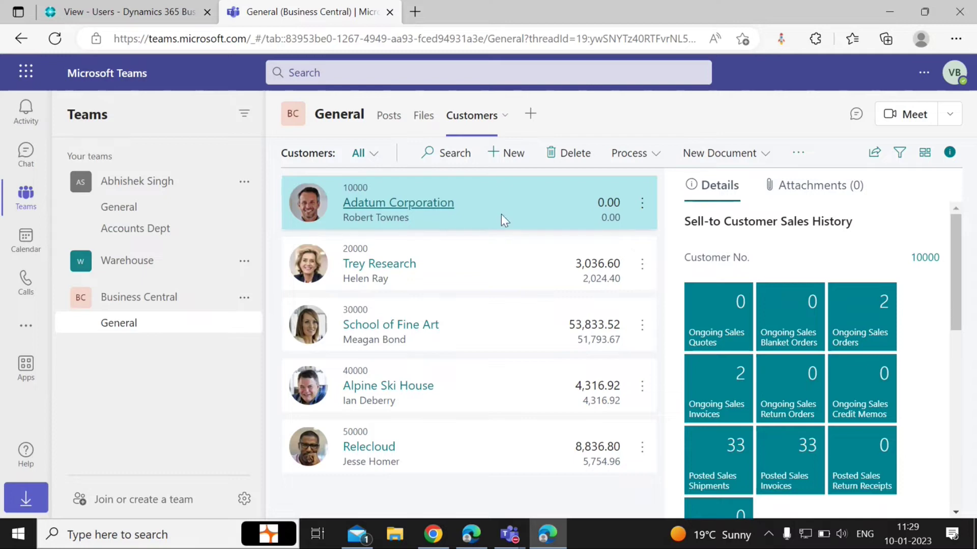
# - Begin adding another tab to the General channel once the Customers list loads
pyautogui.click(529, 116)
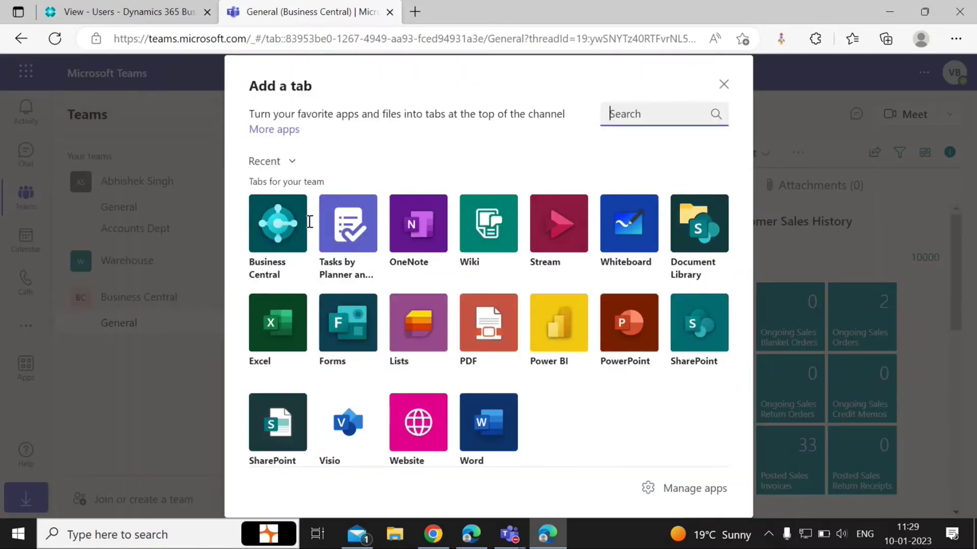
# - Add a Business Central tab for company Cynoteck Pvt. Ltd. showing Items, and save it
pyautogui.click(282, 231)
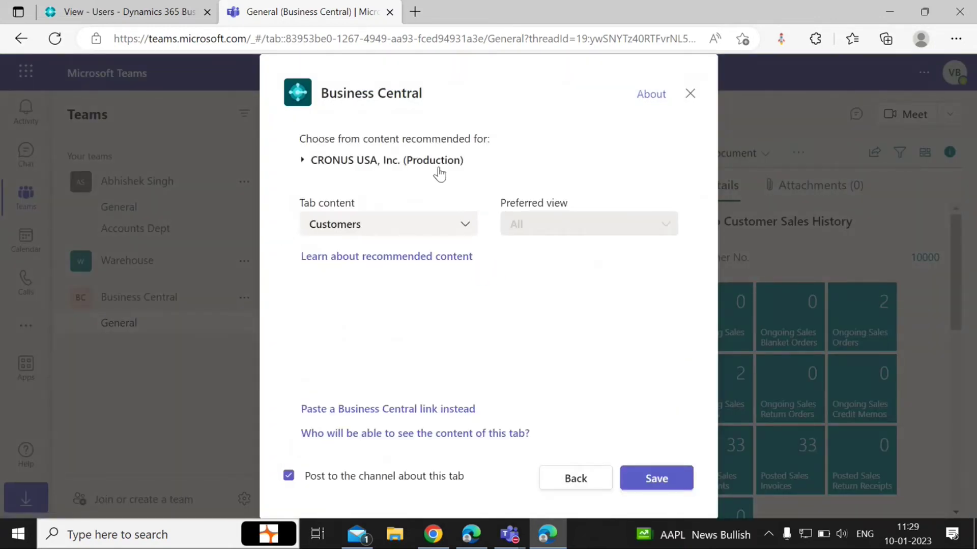
pyautogui.click(376, 161)
pyautogui.click(407, 270)
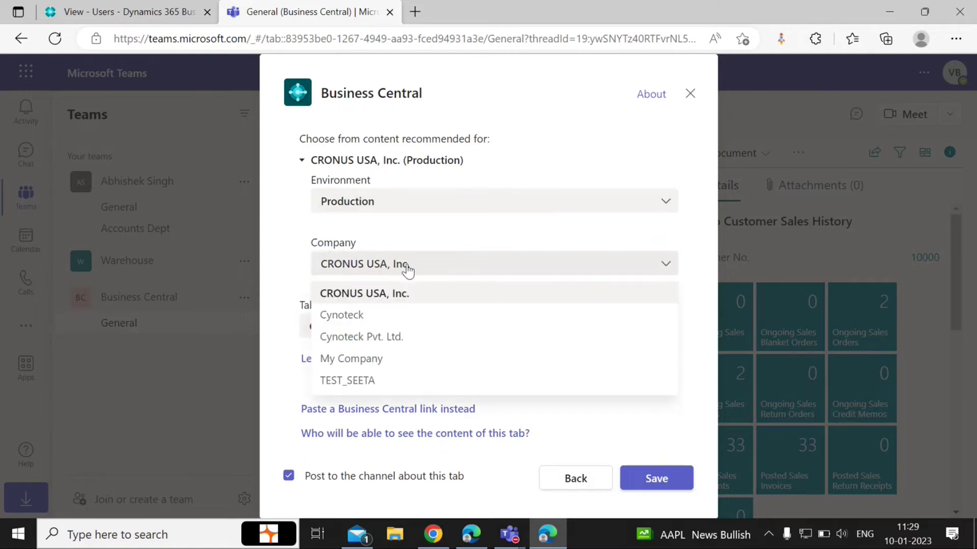
pyautogui.click(401, 335)
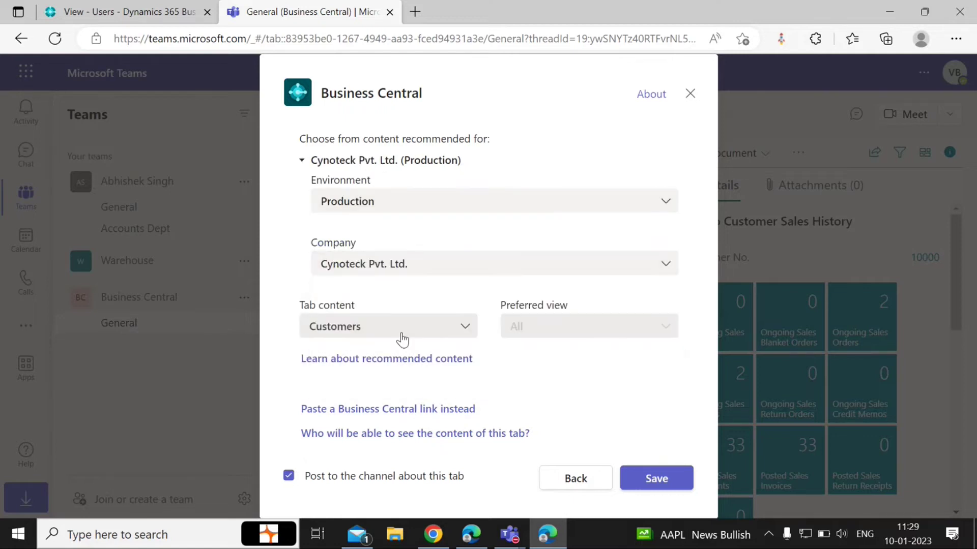
pyautogui.click(447, 332)
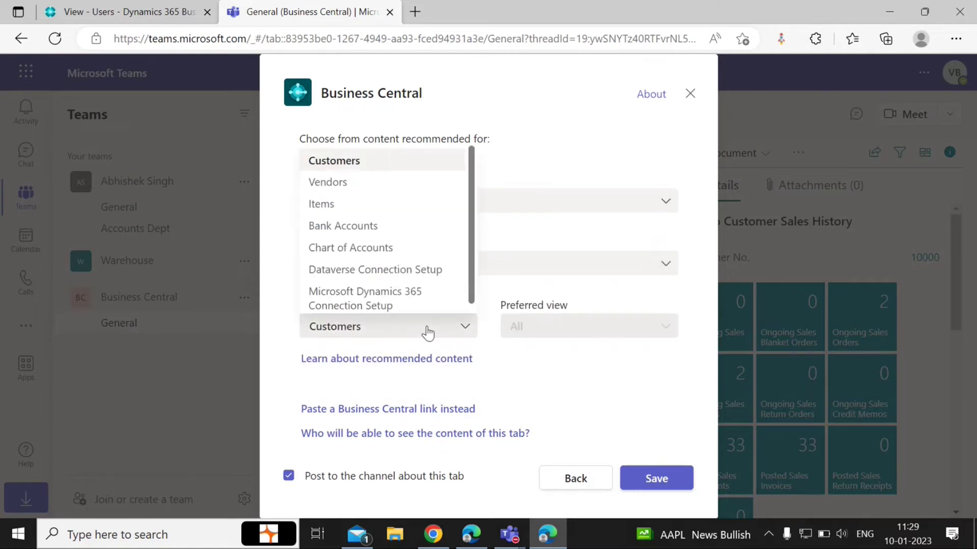
pyautogui.click(413, 203)
pyautogui.click(656, 479)
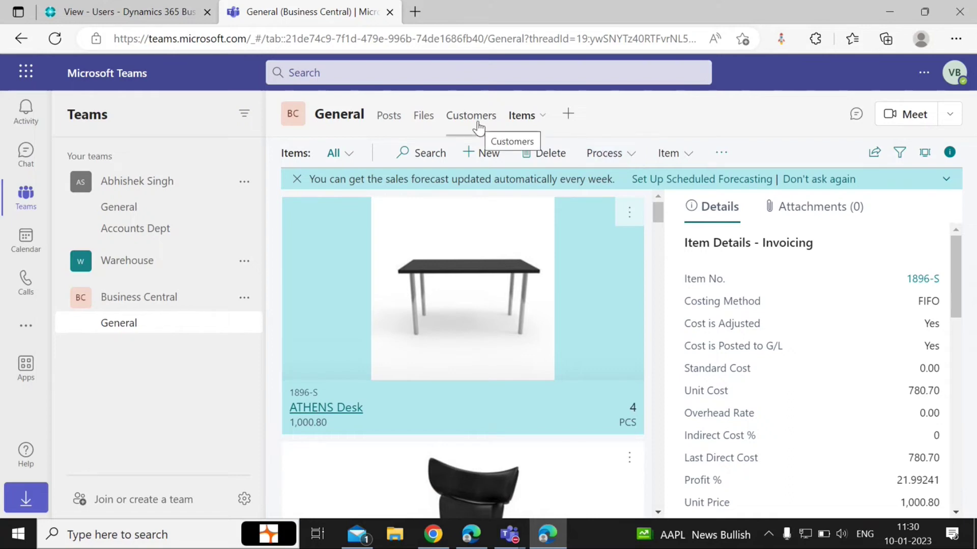
# - Scroll through the Items tab's list, then return to the Business Central 'View - Users' page
pyautogui.scroll(-10, 493, 399)
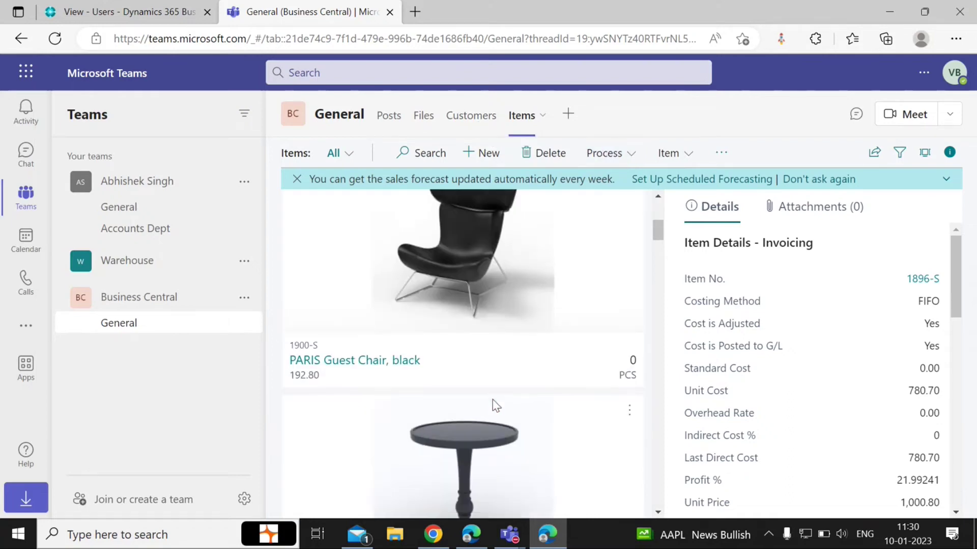
pyautogui.scroll(-12, 493, 399)
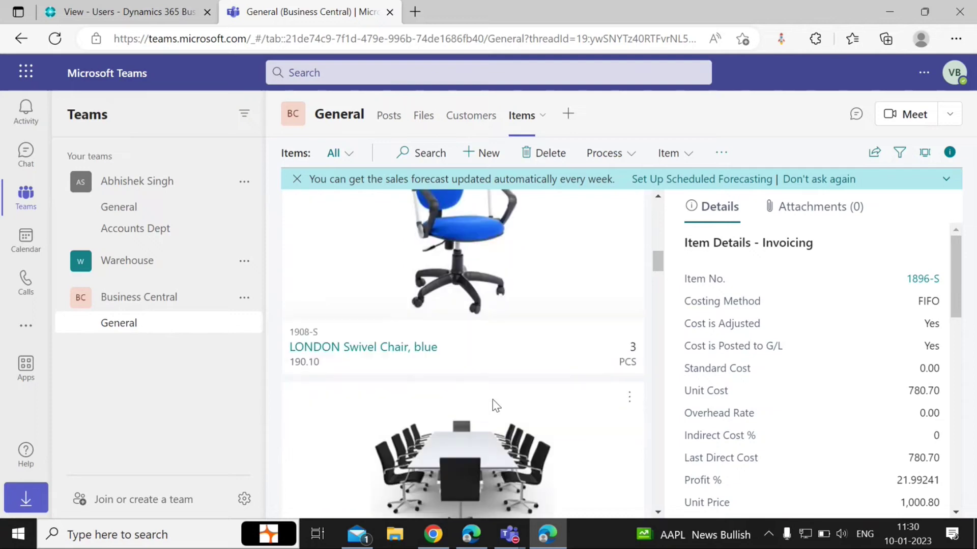
pyautogui.scroll(-5, 492, 399)
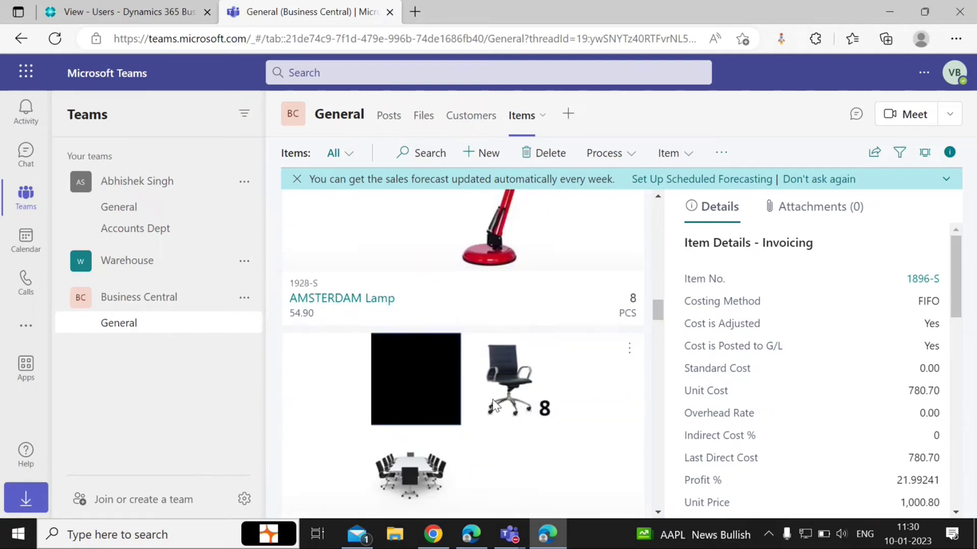
pyautogui.scroll(-5, 492, 399)
pyautogui.scroll(-3, 493, 398)
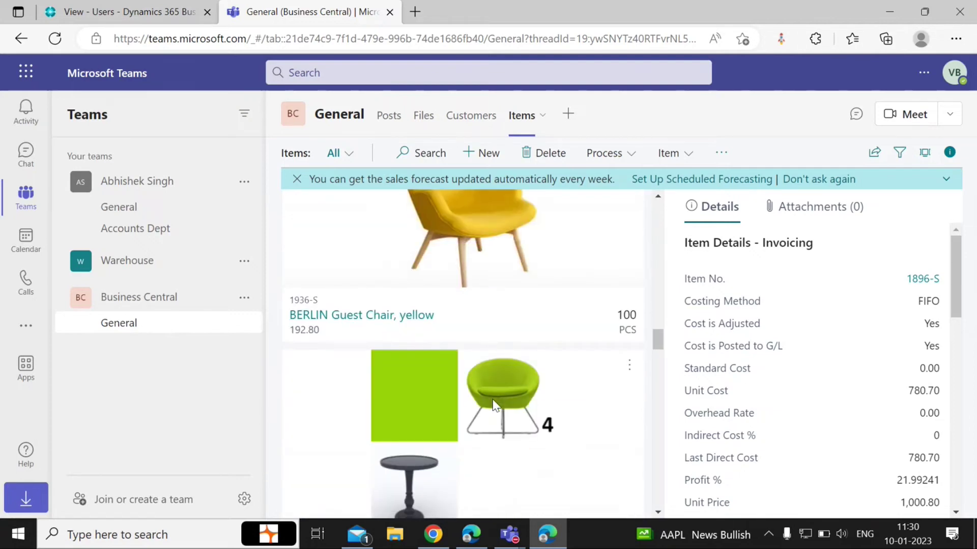
pyautogui.scroll(20, 492, 405)
pyautogui.click(117, 6)
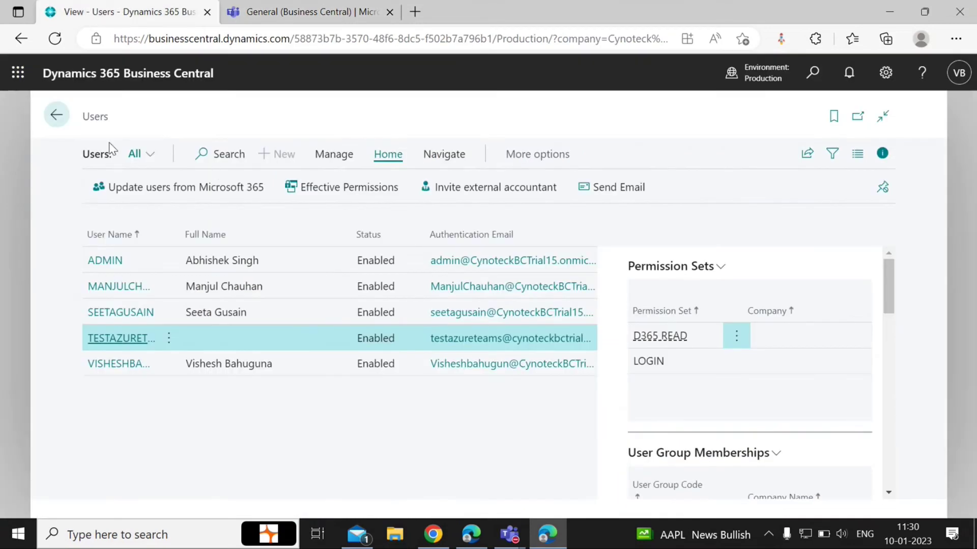
# - Go from the Business Manager home page to Items and open the 1896-S ATHENS Desk card
pyautogui.click(57, 116)
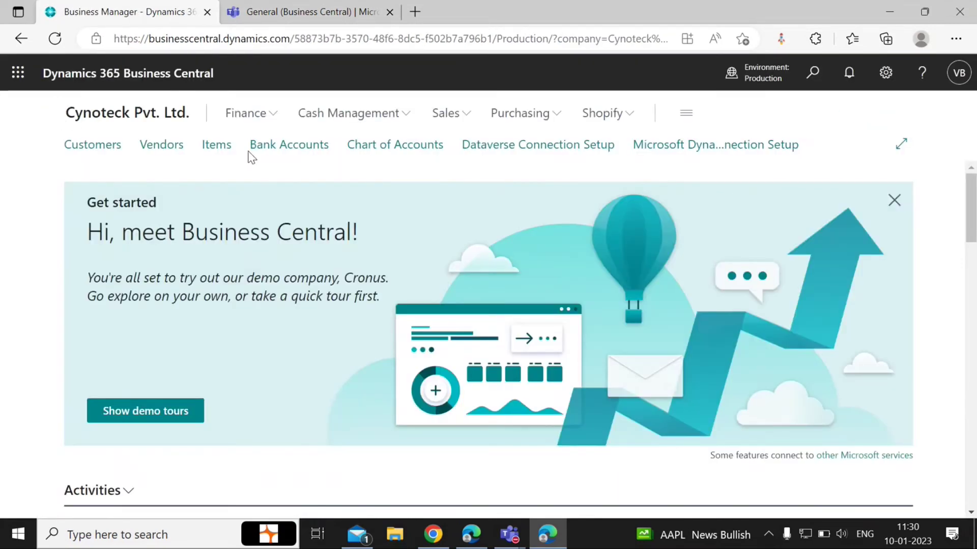
pyautogui.click(211, 153)
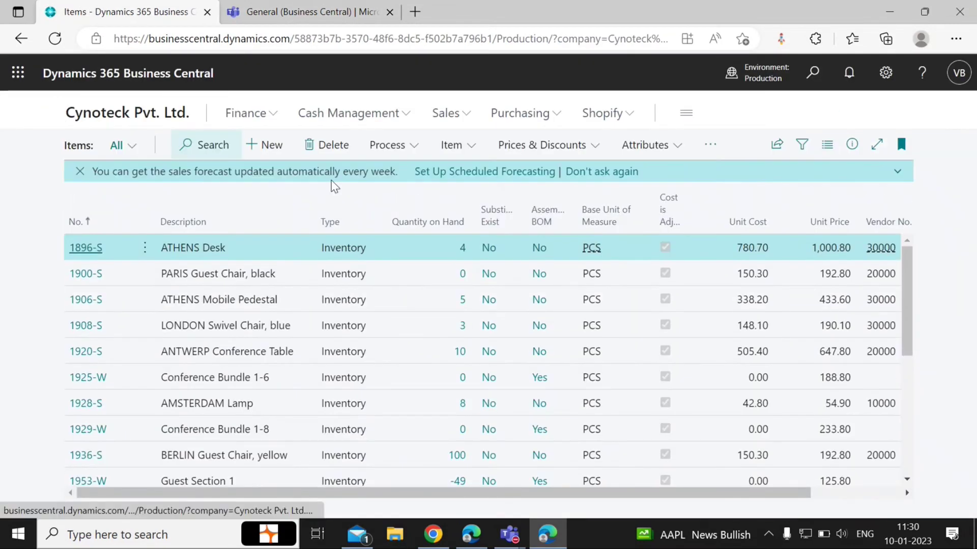
pyautogui.click(88, 248)
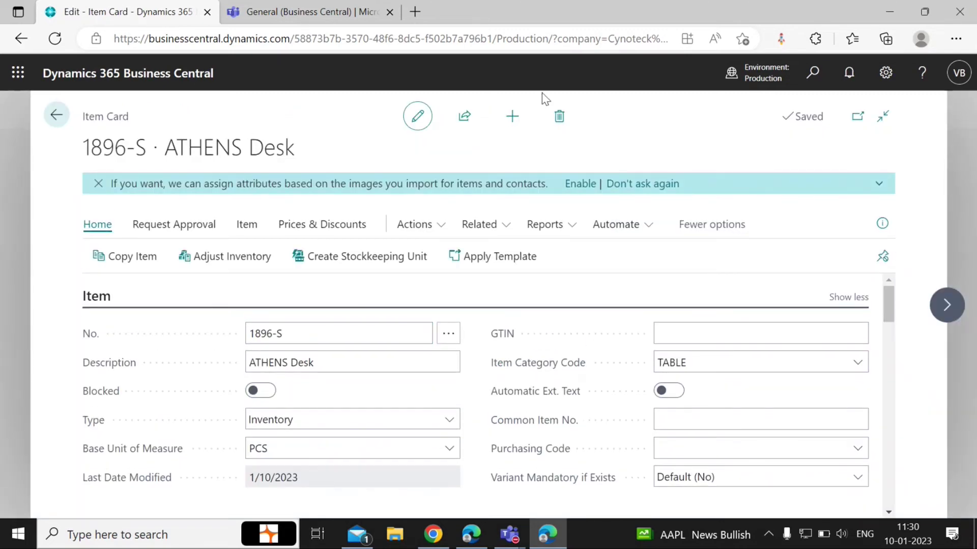
# - Choose Share to Teams for the ATHENS Desk item card, skipping the account security prompt
pyautogui.click(467, 118)
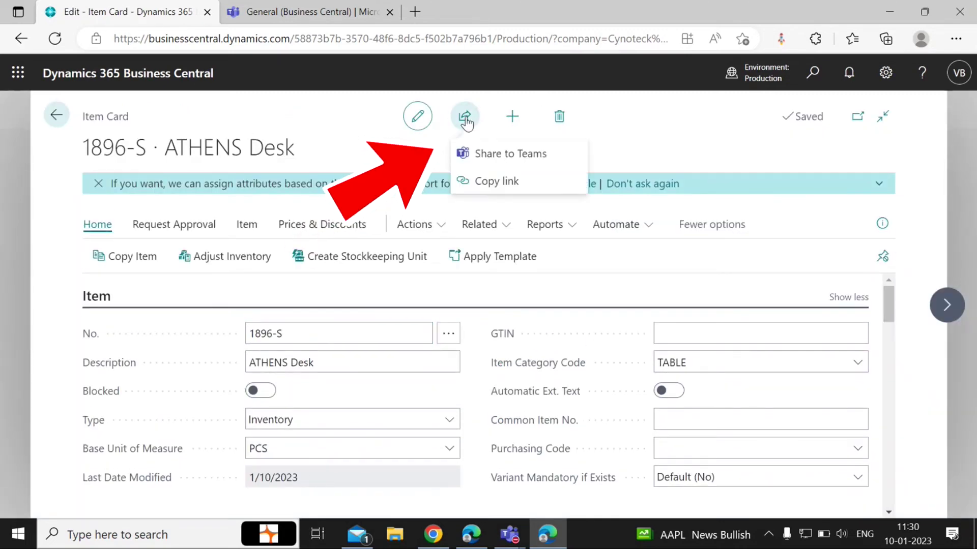
pyautogui.click(547, 146)
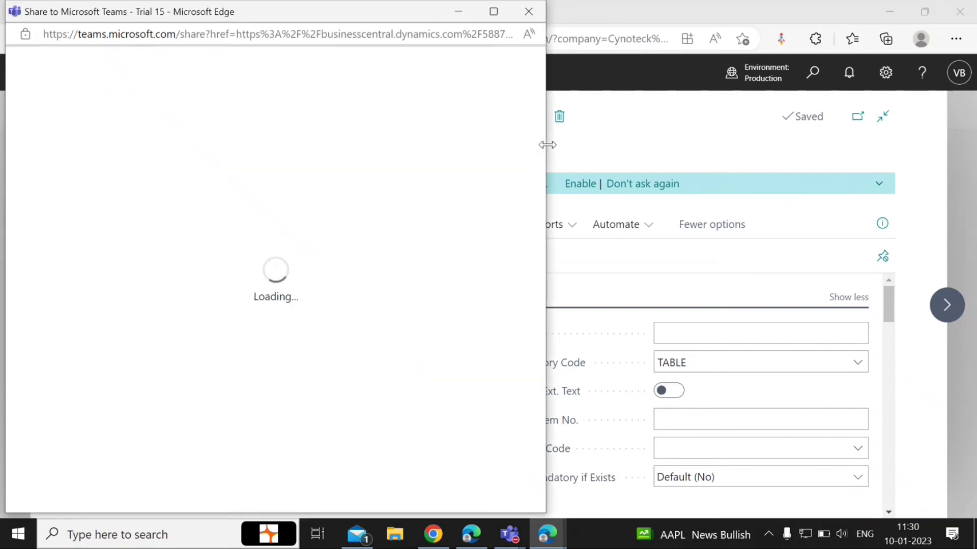
pyautogui.click(277, 298)
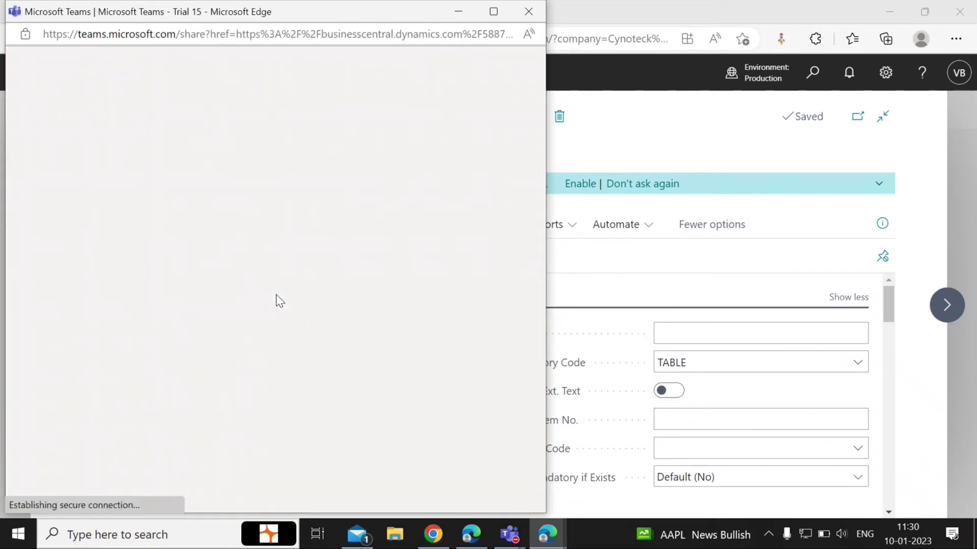
# - Search 'test' in Share to, pick the test user, and send the card link
pyautogui.click(238, 144)
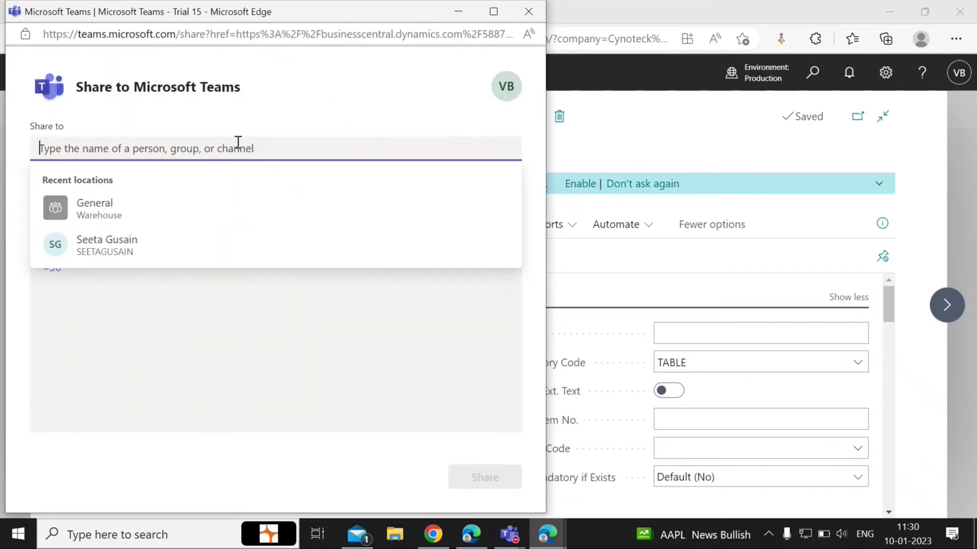
pyautogui.click(238, 142)
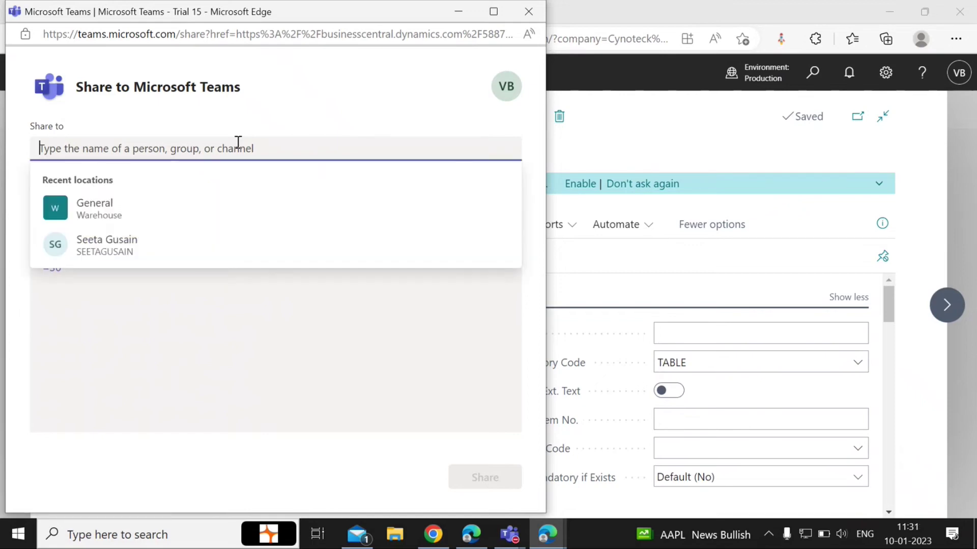
pyautogui.write('te')
pyautogui.press('BackSpace')
pyautogui.press('BackSpace')
pyautogui.write('test')
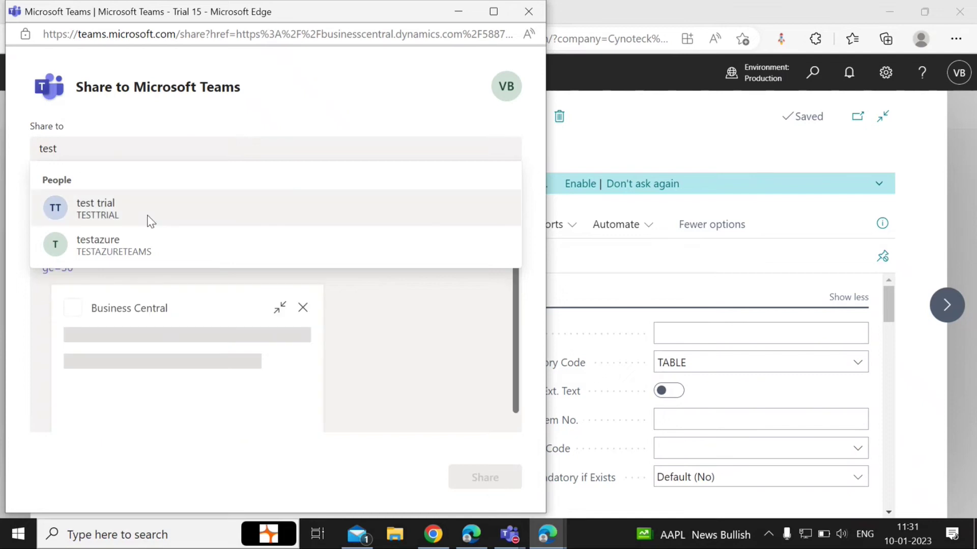
pyautogui.click(123, 244)
pyautogui.scroll(-5, 402, 423)
pyautogui.scroll(5, 401, 423)
pyautogui.click(492, 479)
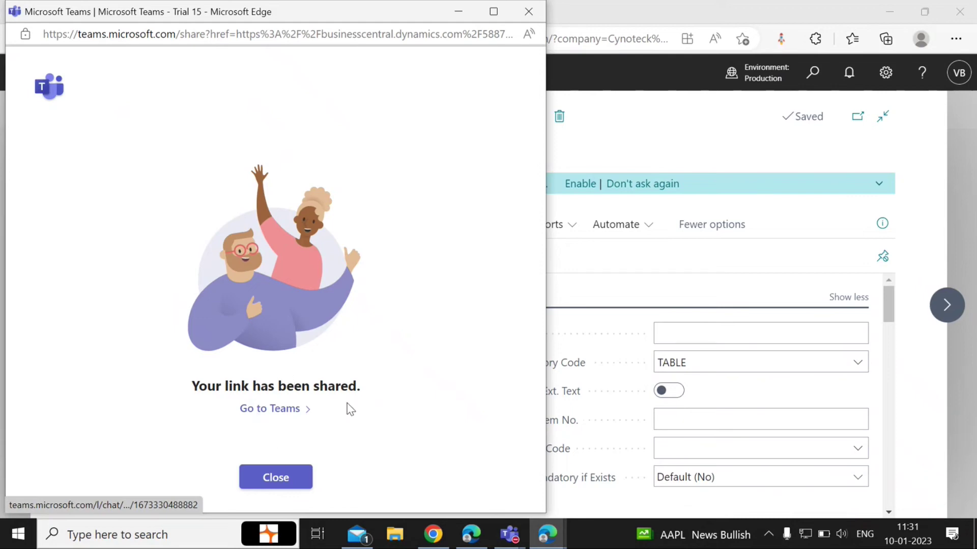
pyautogui.click(274, 477)
# - In Teams Chat, open the testazure conversation and open the posted ATHENS Desk card's details
pyautogui.click(285, 12)
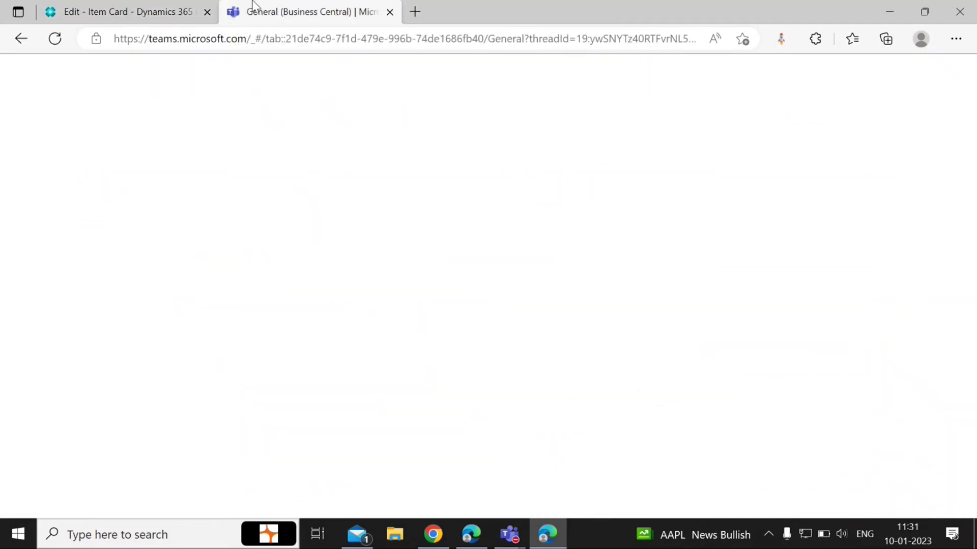
pyautogui.click(24, 152)
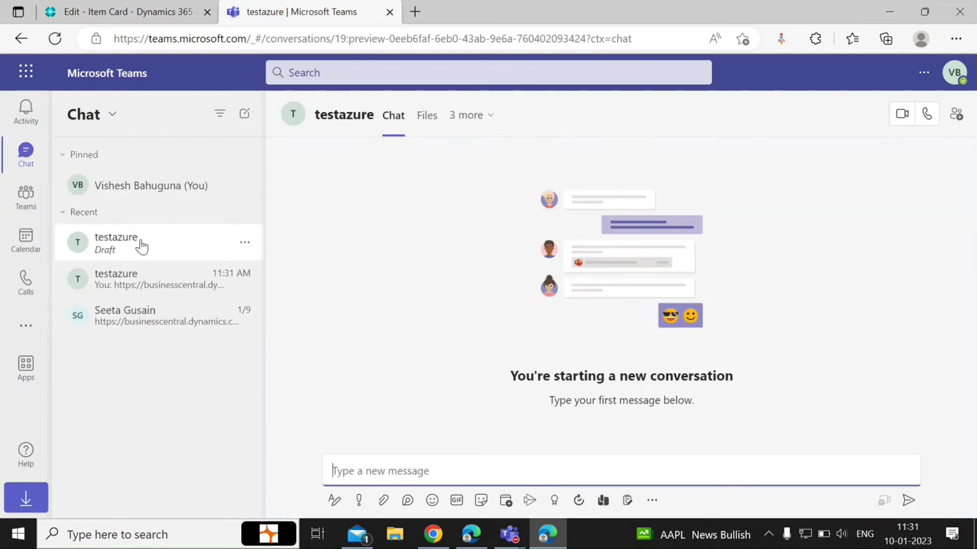
pyautogui.click(136, 198)
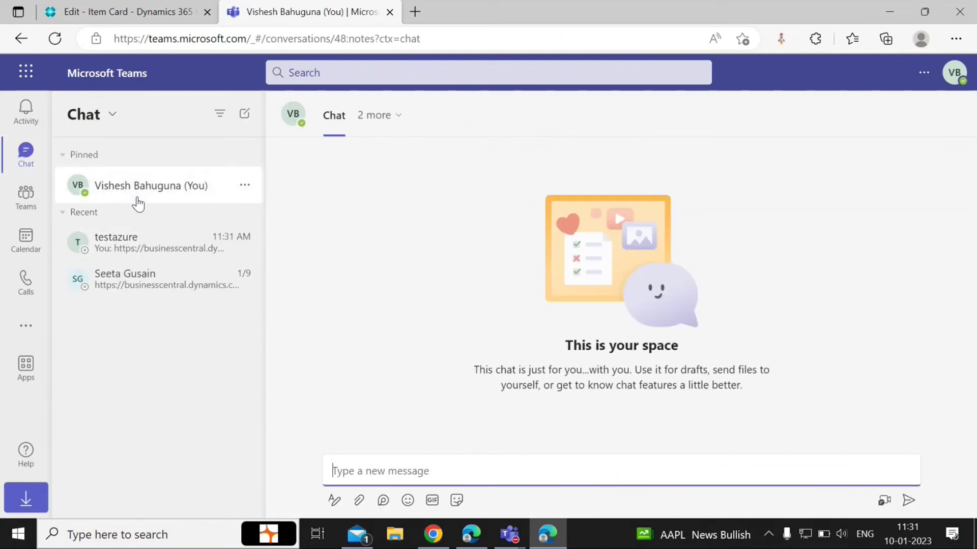
pyautogui.click(142, 254)
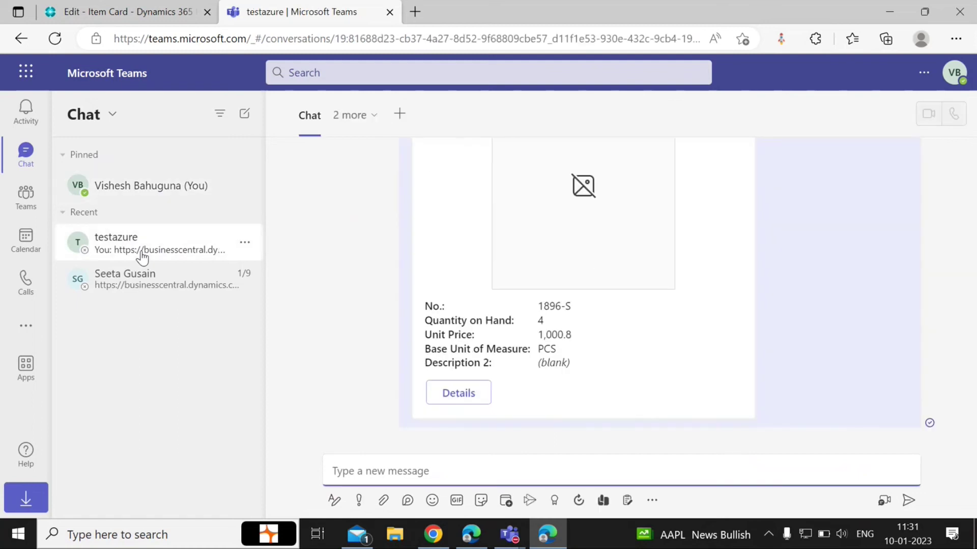
pyautogui.scroll(5, 693, 361)
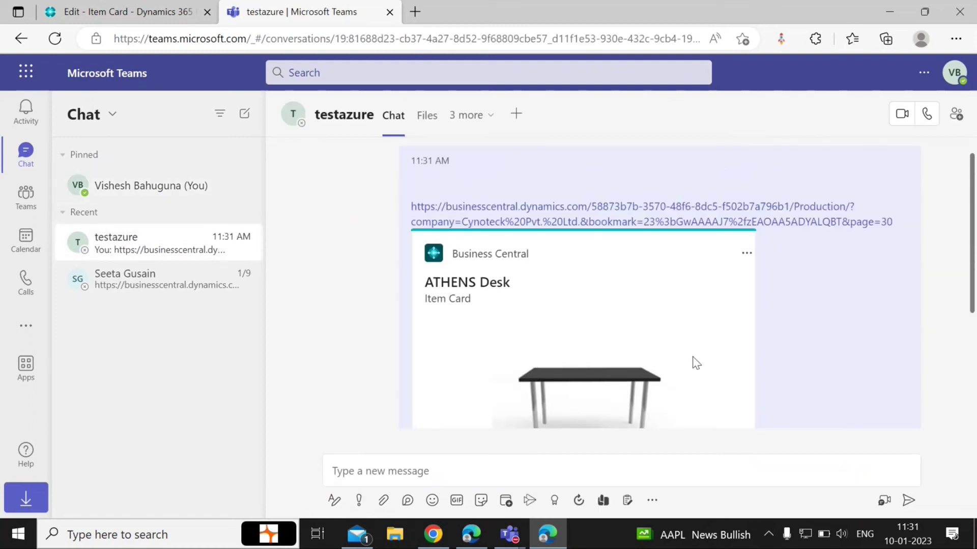
pyautogui.scroll(-5, 696, 363)
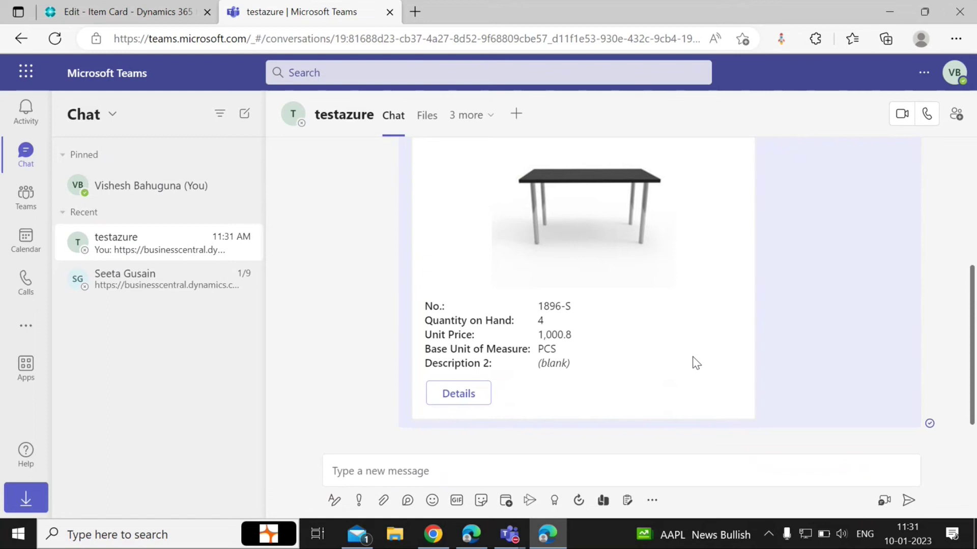
pyautogui.click(462, 395)
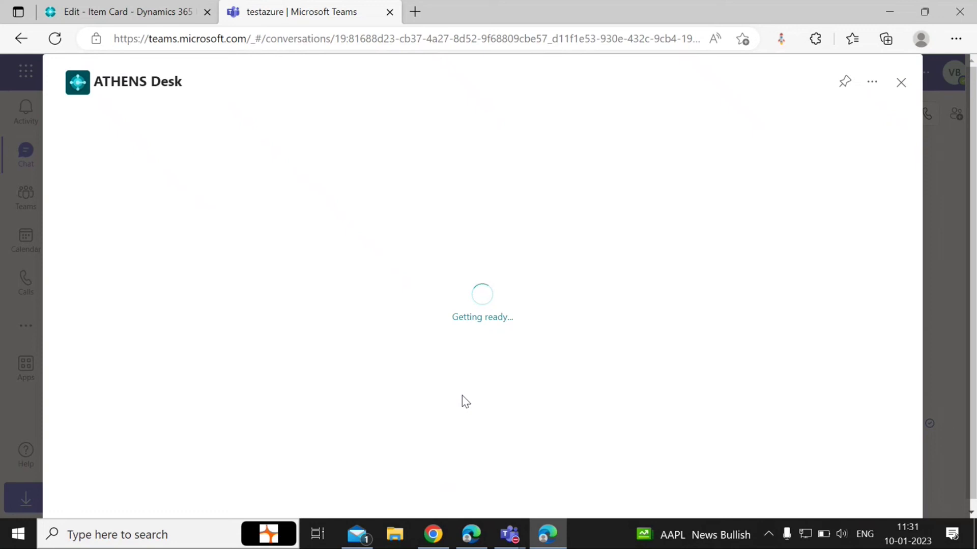
# - Scroll through the 1896-S ATHENS Desk item card's details, picture and attributes
pyautogui.scroll(-5, 462, 396)
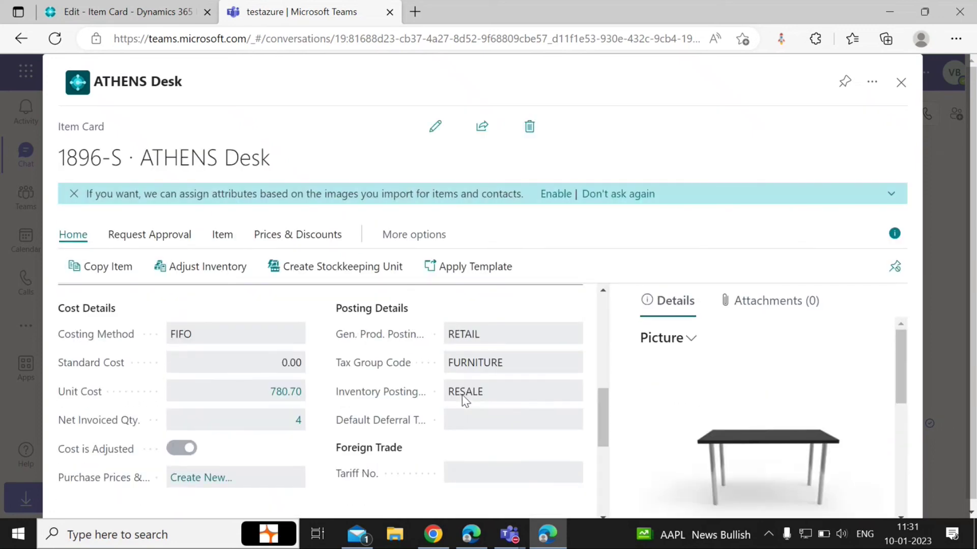
pyautogui.scroll(-4, 462, 401)
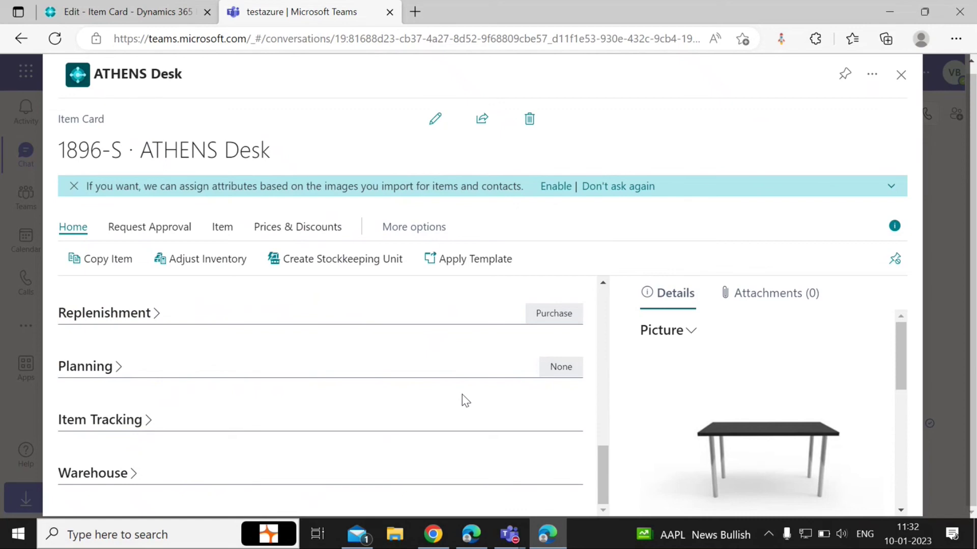
pyautogui.scroll(-4, 721, 401)
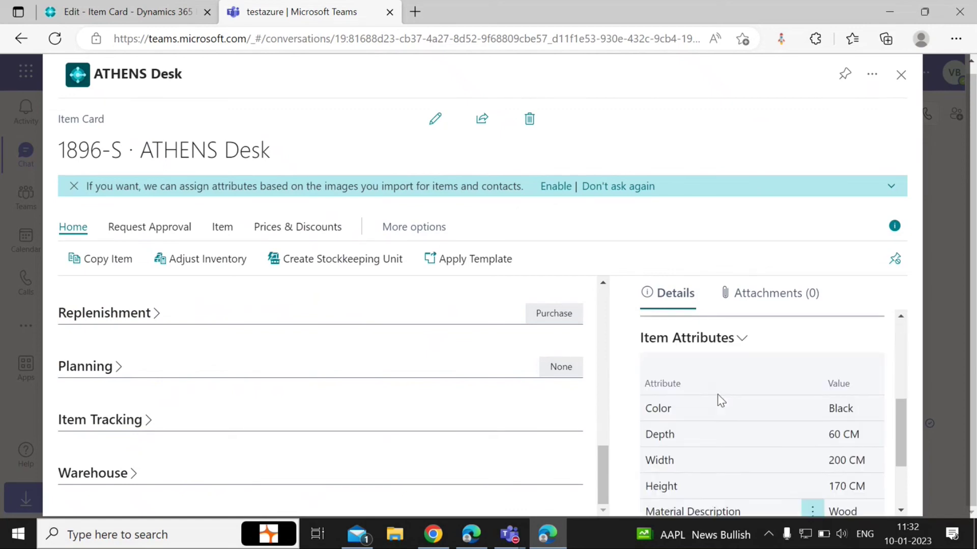
pyautogui.scroll(4, 421, 369)
pyautogui.scroll(2, 420, 368)
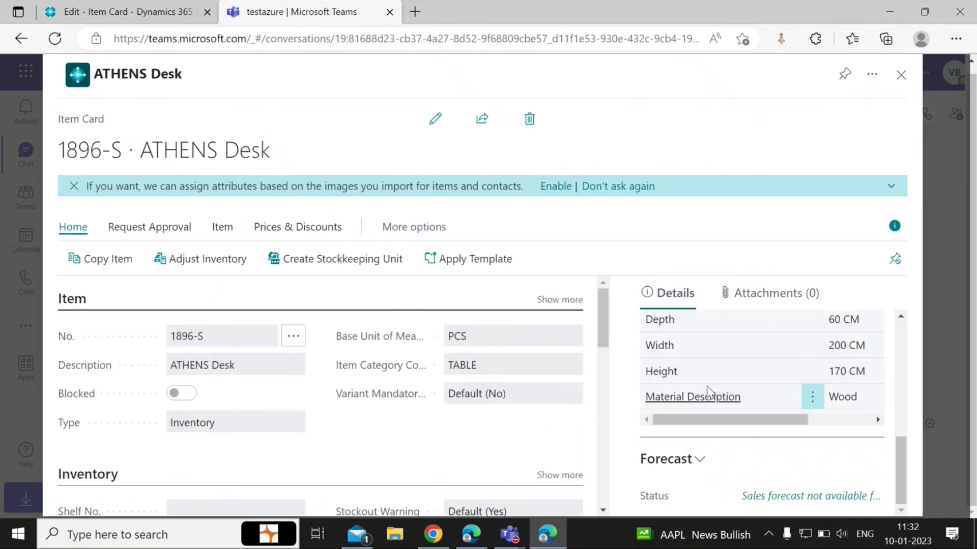
pyautogui.scroll(4, 760, 419)
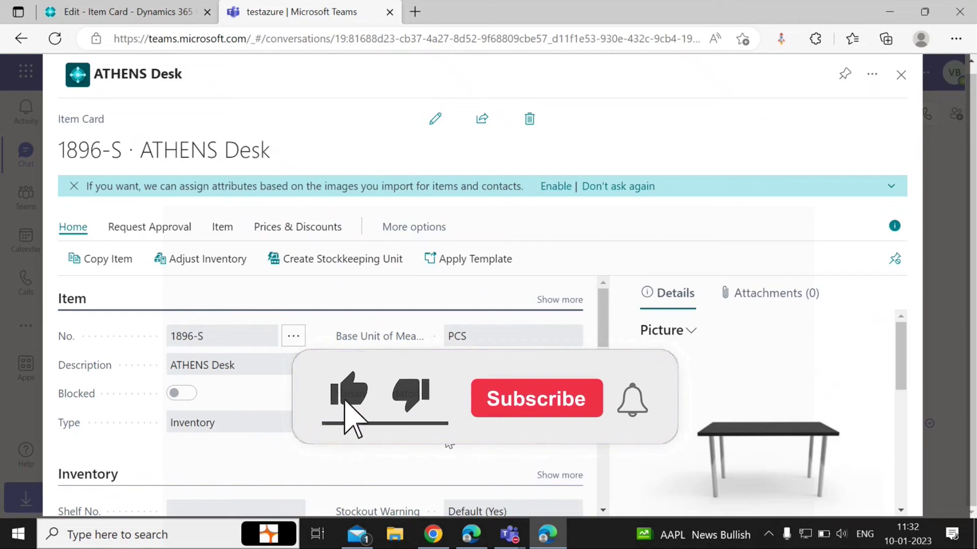
pyautogui.scroll(1, 447, 442)
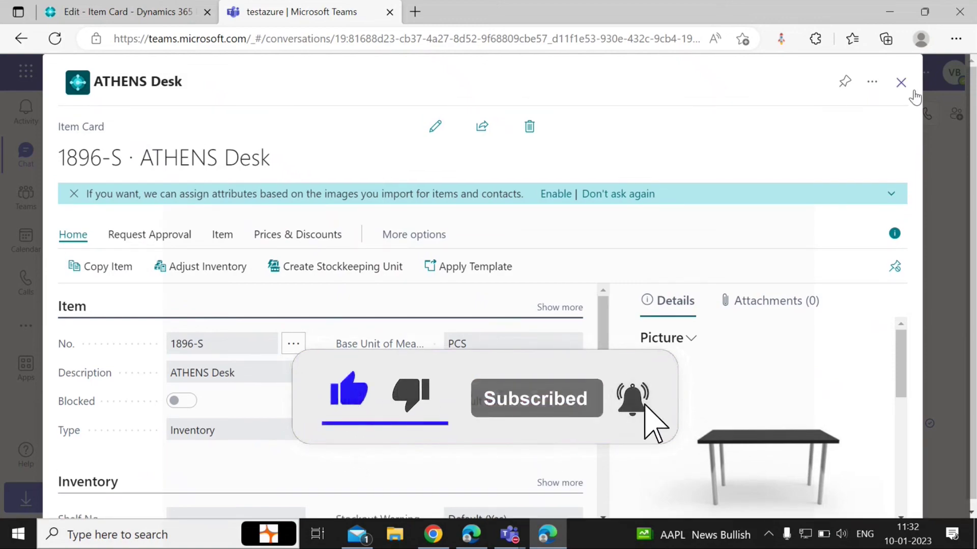